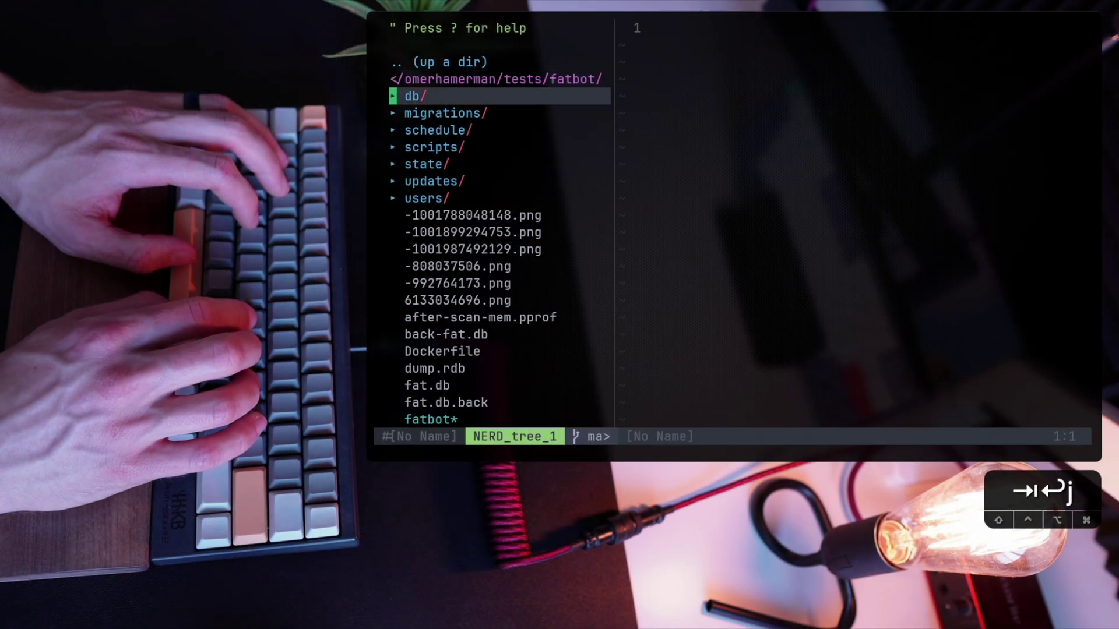
# Expand the migrations and schedule folders in NERDTree.
pyautogui.press('j')
pyautogui.press('Return')
pyautogui.press('j')
pyautogui.press('j')
pyautogui.press('Return')
# Open reports.go, schedule.go and strikes.go from the schedule folder.
pyautogui.press('j')
pyautogui.press('Return')
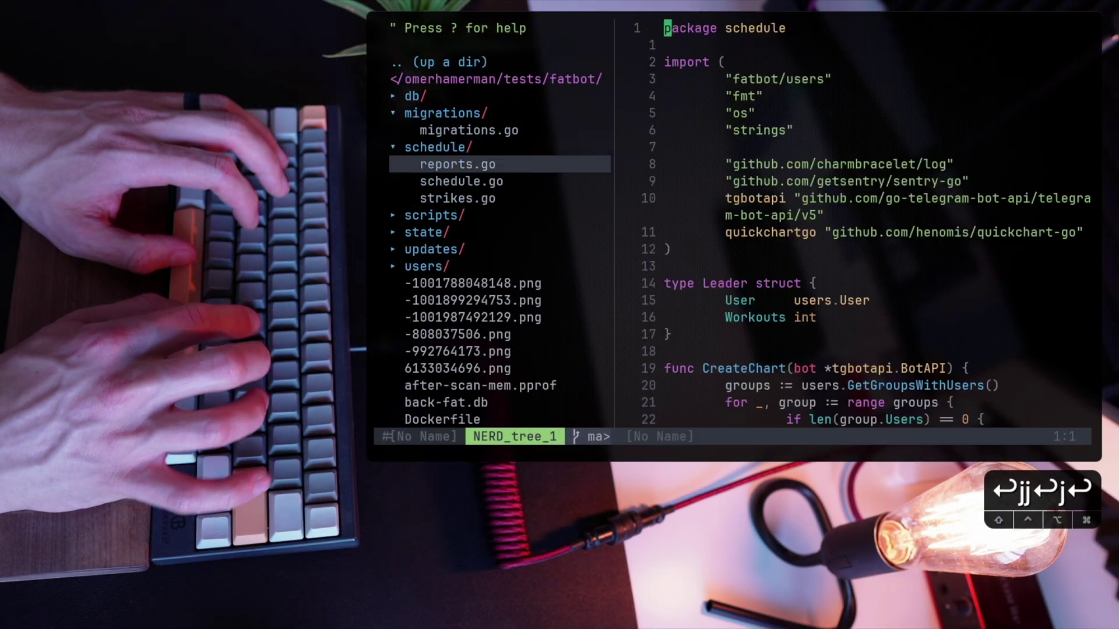
pyautogui.hotkey('ctrl', 'w')
pyautogui.press('h')
pyautogui.press('j')
pyautogui.press('Return')
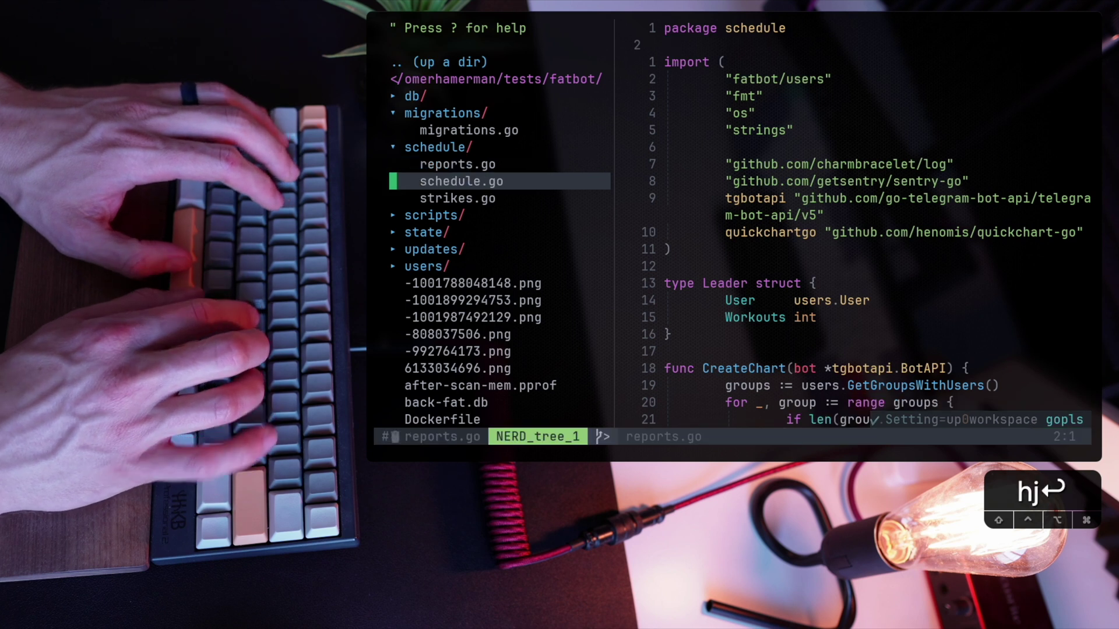
pyautogui.press('h')
pyautogui.press('j')
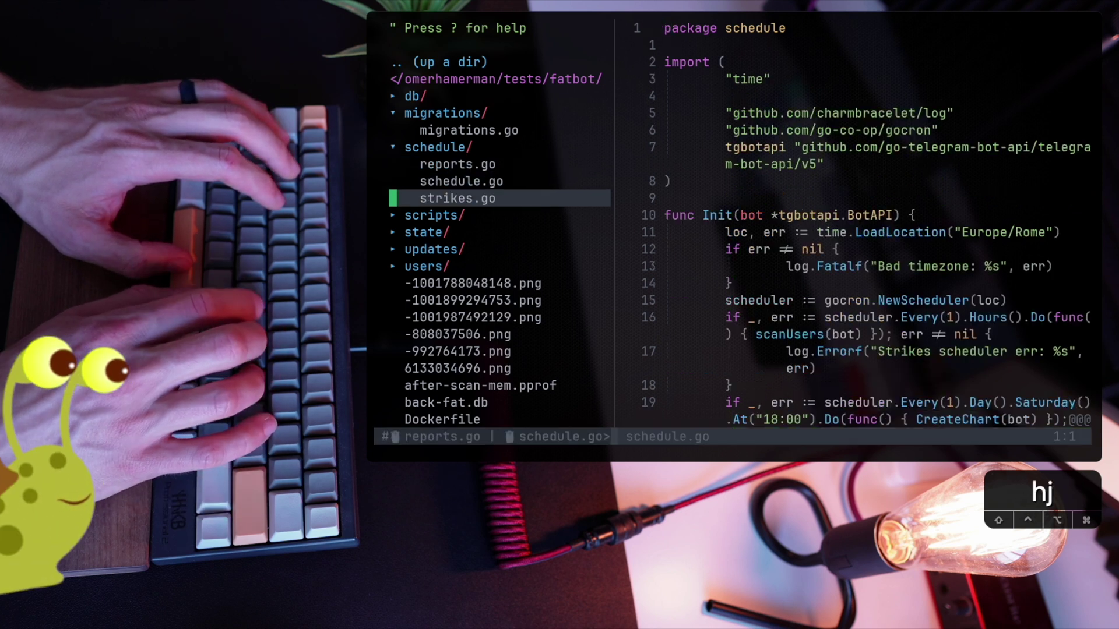
pyautogui.press('Return')
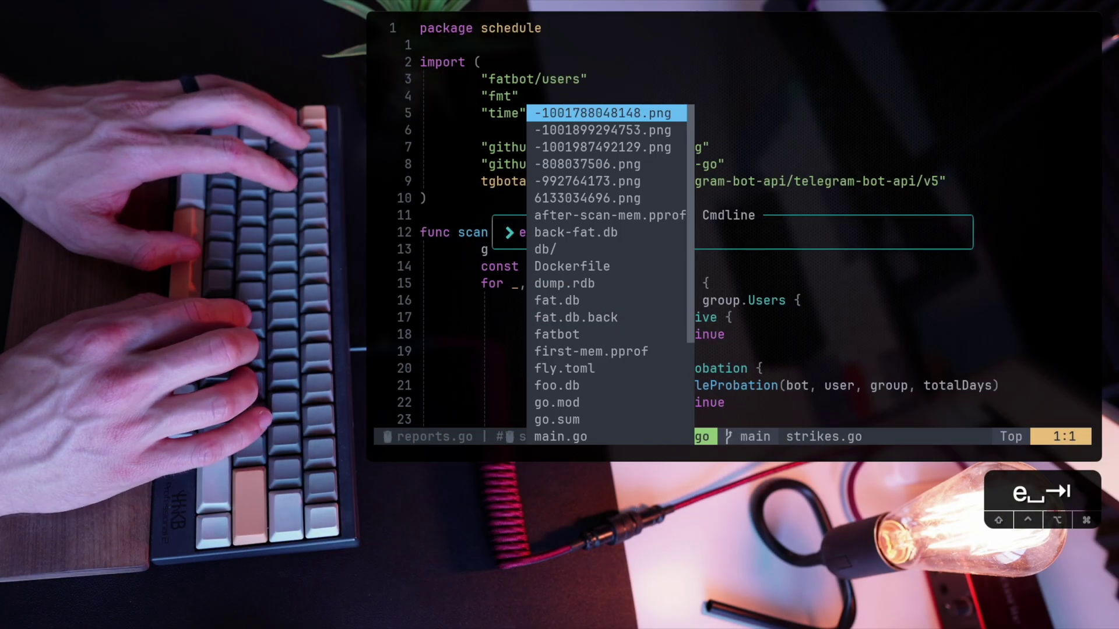
# Open the Dockerfile with :e completion, then tab-complete main.go.
pyautogui.press('Tab')
pyautogui.press('Tab')
pyautogui.press('Tab')
pyautogui.press('Tab')
pyautogui.press('Tab')
pyautogui.press('Tab')
pyautogui.press('Tab')
pyautogui.press('Return')
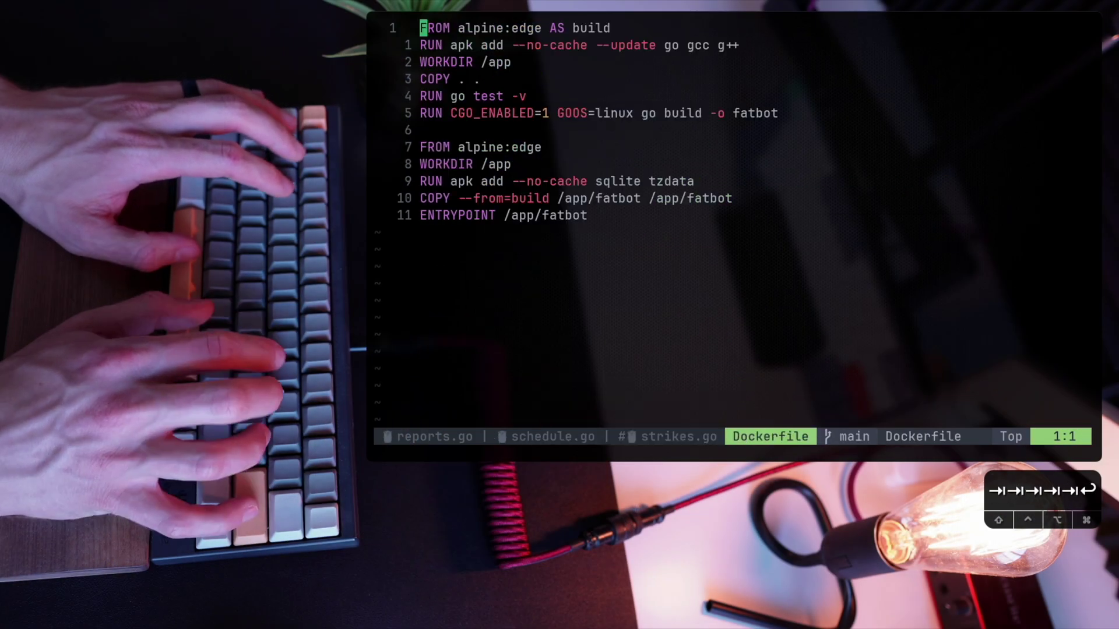
pyautogui.press(':')
pyautogui.write('e')
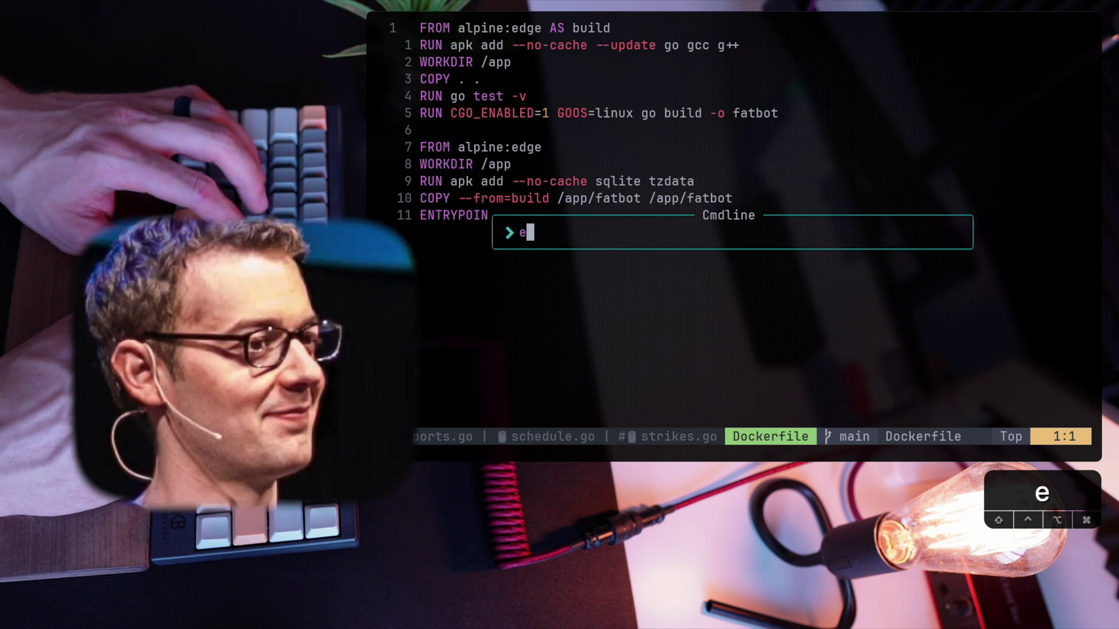
pyautogui.write(' ma')
pyautogui.press('Tab')
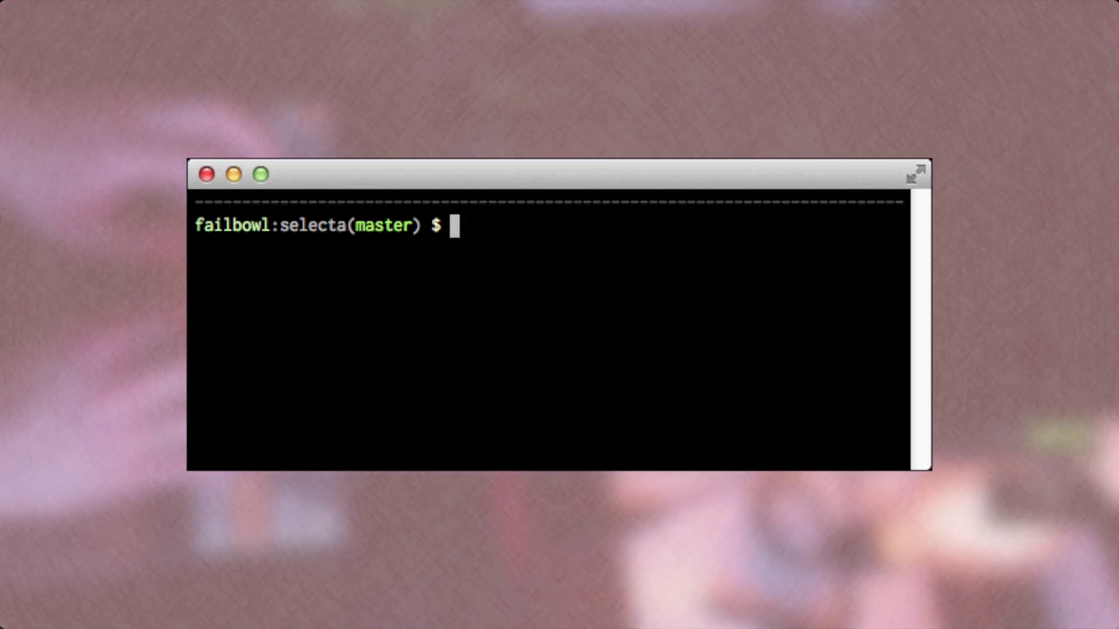
pyautogui.write('cat $(ls | selecta)')
# Print extconf.rb twice via cat $(ls | selecta), clearing the screen between runs.
pyautogui.press('Return')
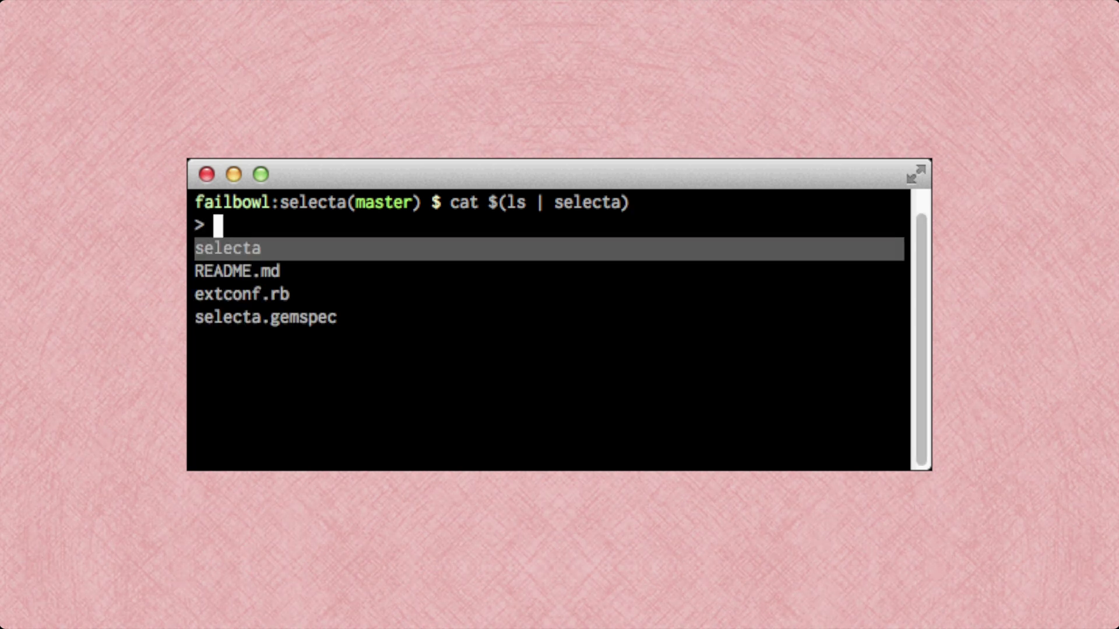
pyautogui.write('ex')
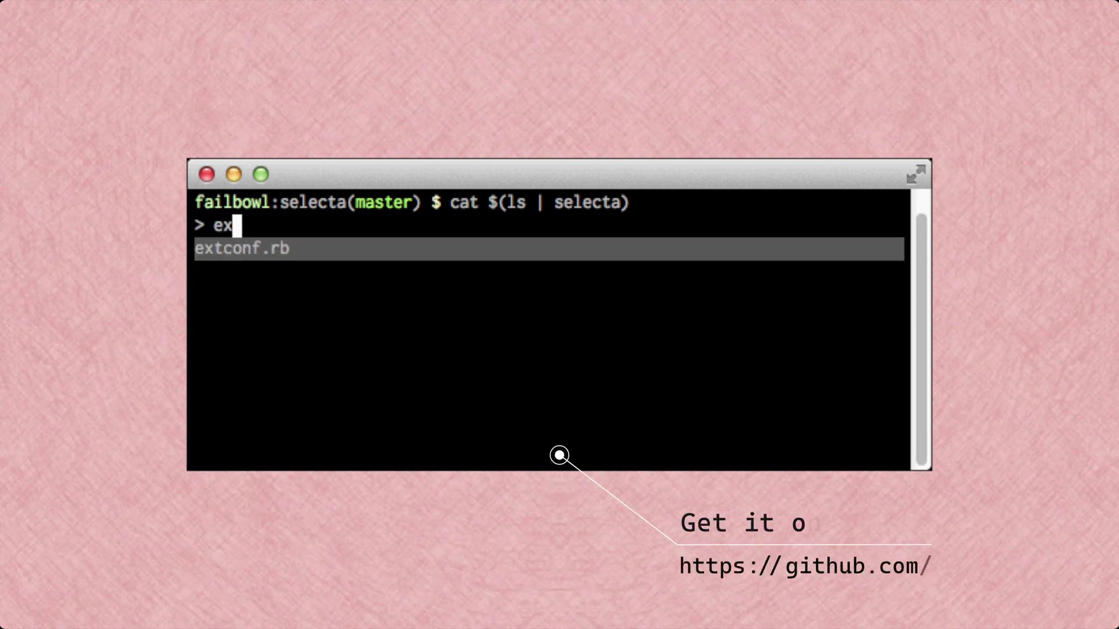
pyautogui.press('Return')
pyautogui.hotkey('ctrl', 'l')
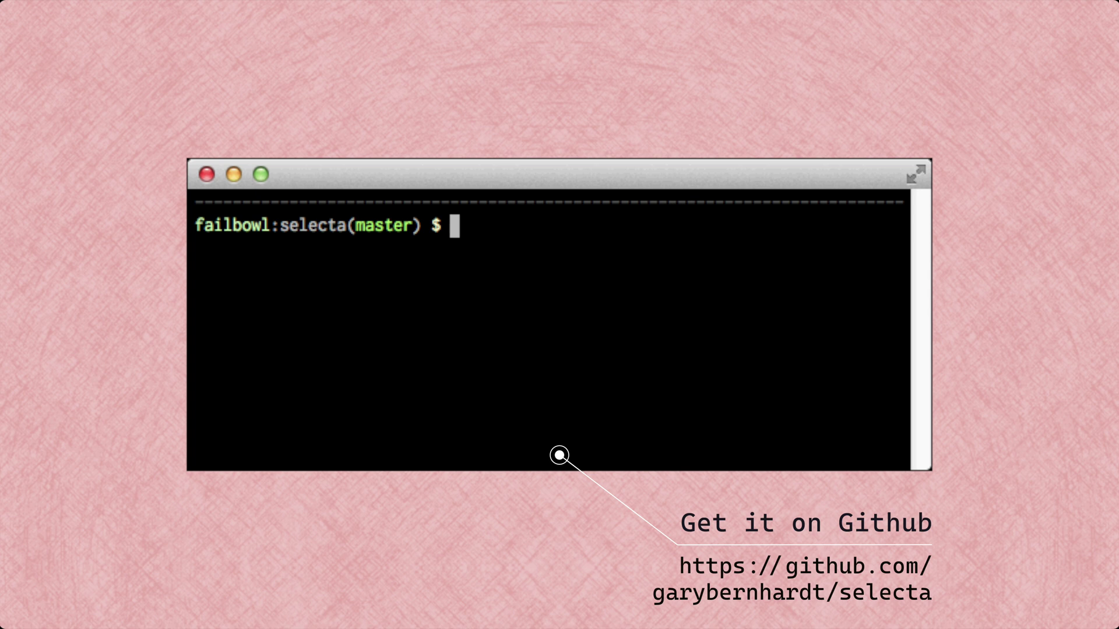
pyautogui.write('cat $(ls | selecta)')
pyautogui.press('Return')
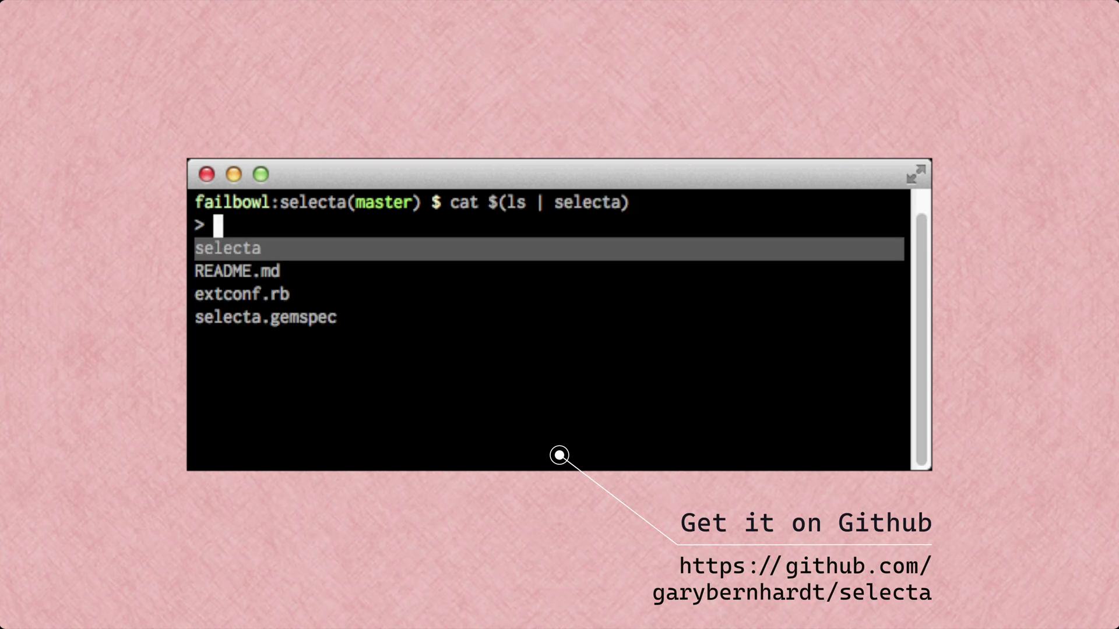
pyautogui.write('ex')
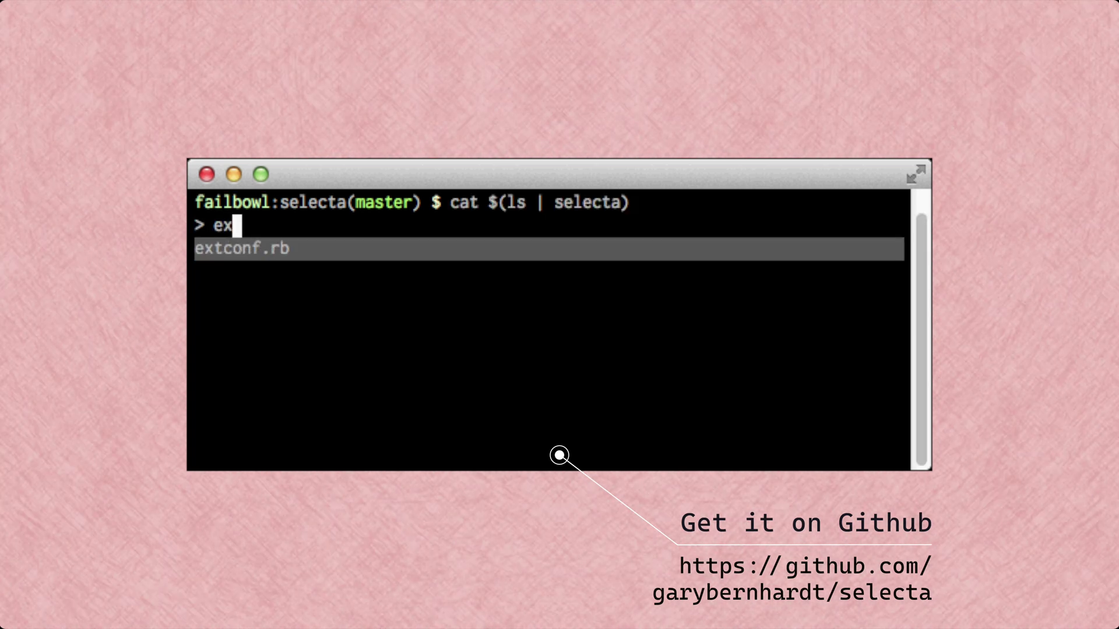
pyautogui.press('Return')
pyautogui.hotkey('ctrl', 'l')
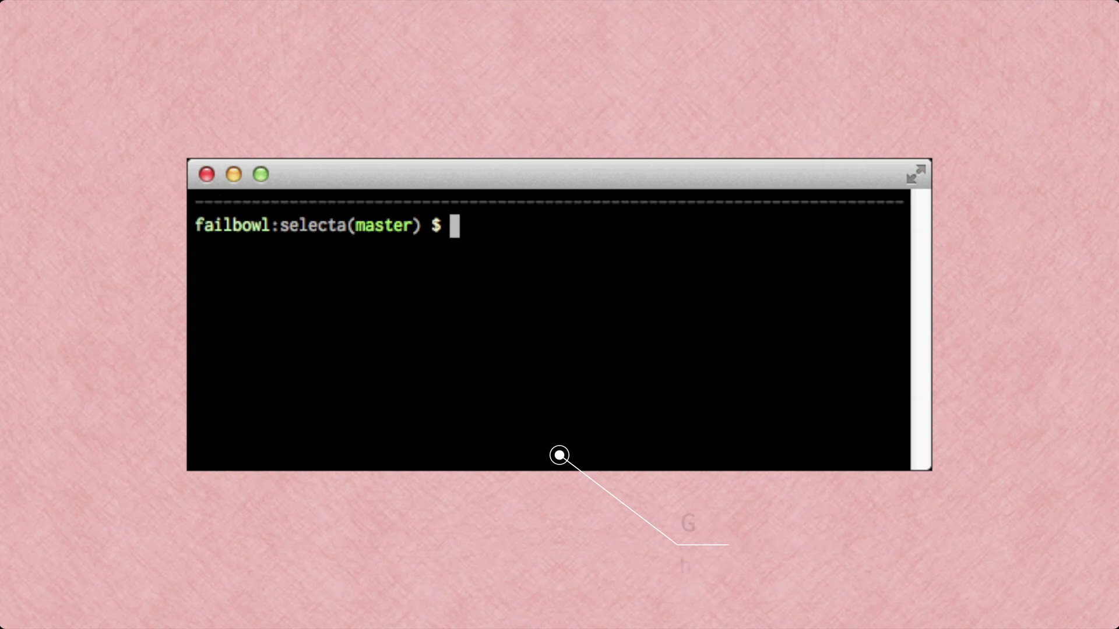
pyautogui.write('cat $(ls | selecta)')
pyautogui.press('Return')
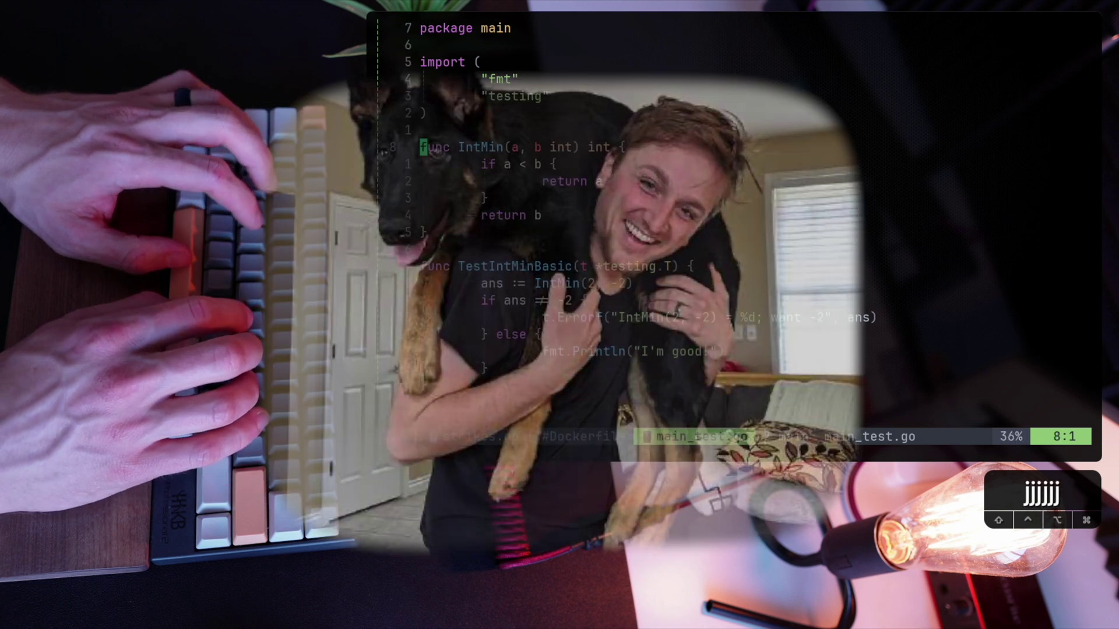
pyautogui.write('Telescope')
# Run :Telescope find_files via command completion, then close the picker.
pyautogui.press('Tab')
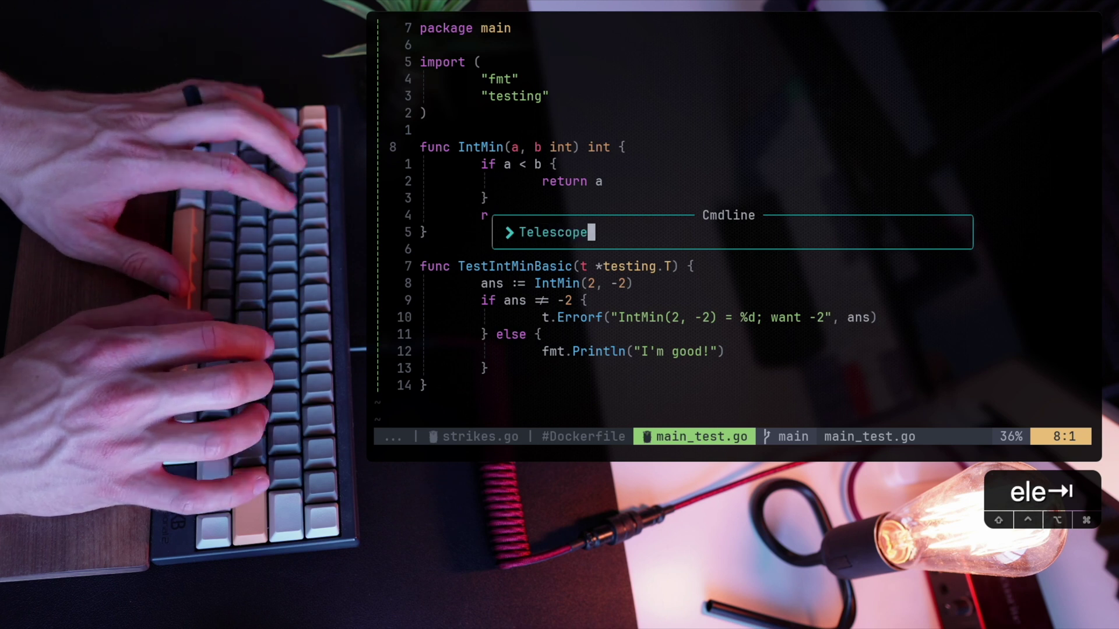
pyautogui.press('Tab')
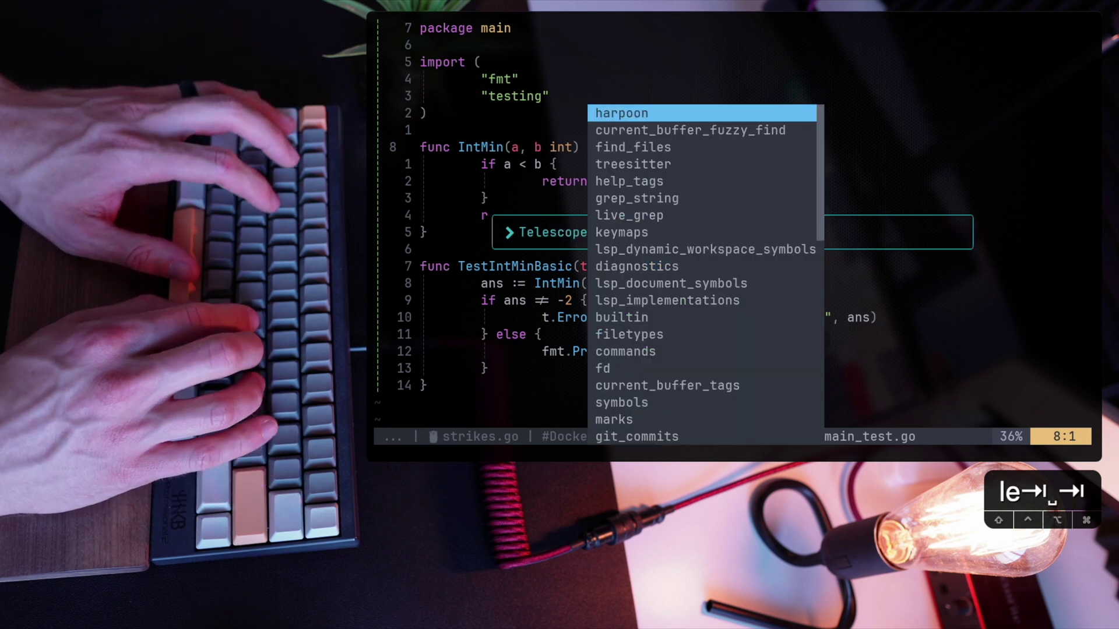
pyautogui.press('Tab')
pyautogui.press('Tab')
pyautogui.press('Return')
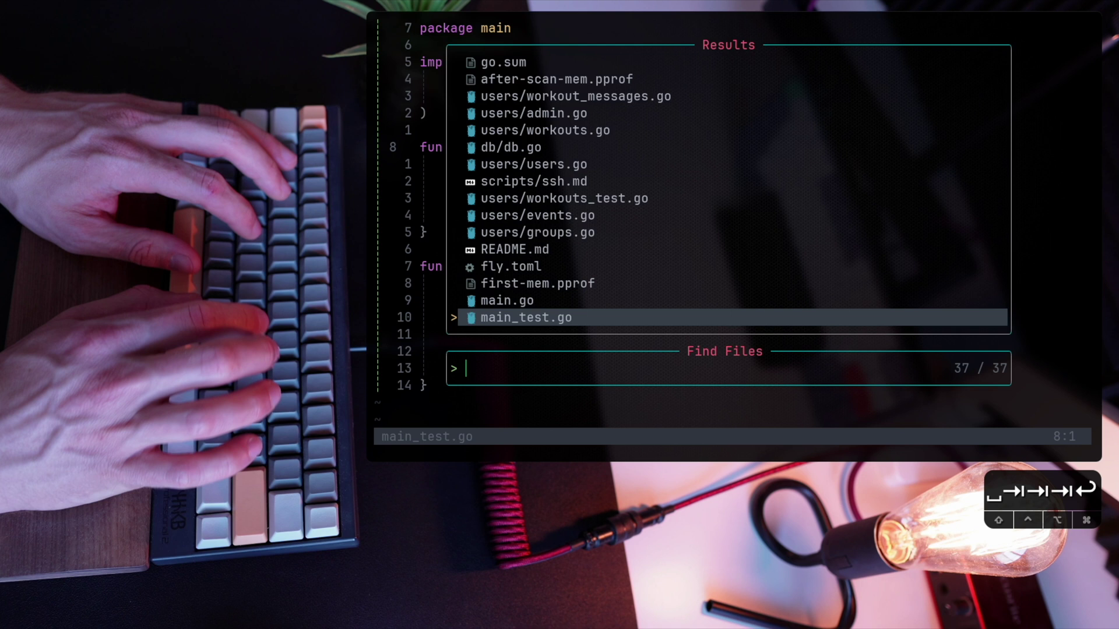
pyautogui.press('Escape')
# Open users/workouts_test.go from Find Files.
pyautogui.press('space')
pyautogui.press('s')
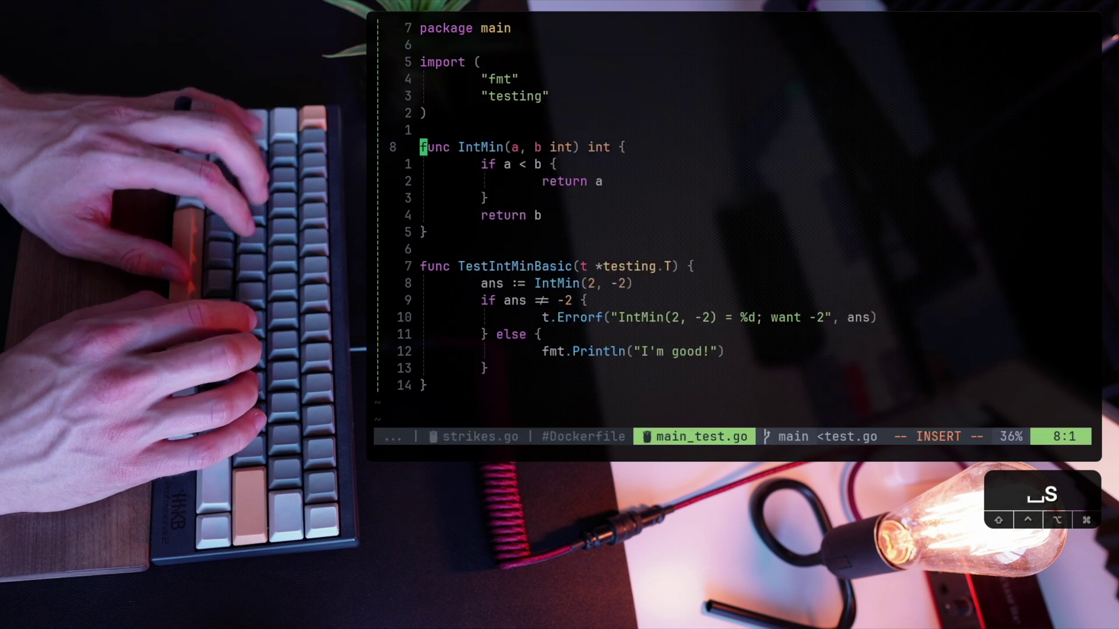
pyautogui.press('f')
pyautogui.press('Up')
pyautogui.press('Up')
pyautogui.press('Up')
pyautogui.press('Up')
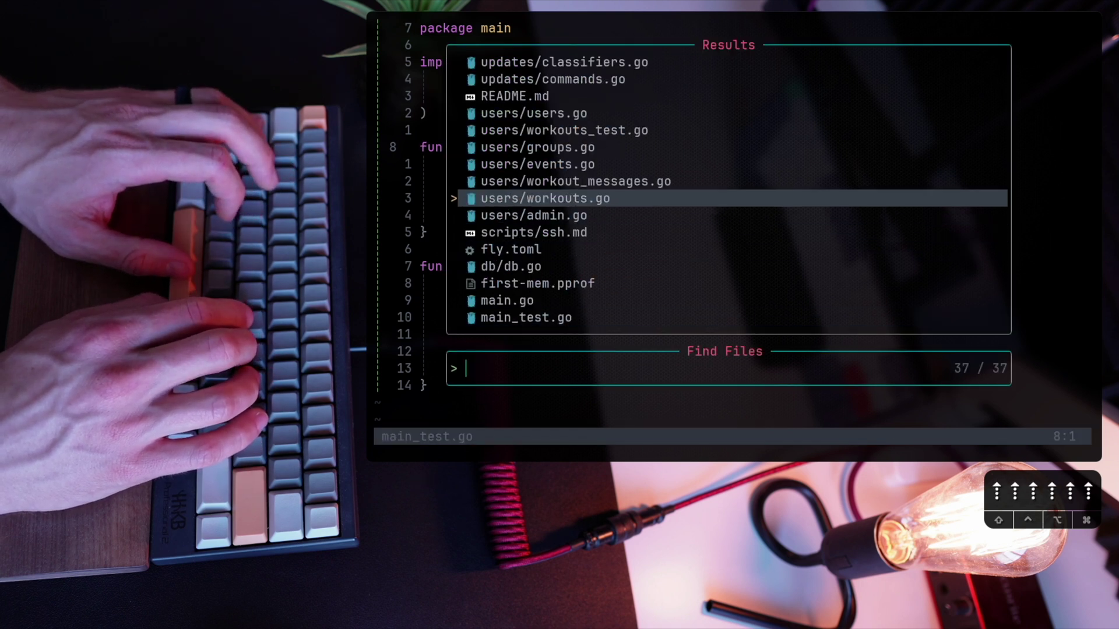
pyautogui.press('Up')
pyautogui.press('Up')
pyautogui.press('Up')
pyautogui.press('Up')
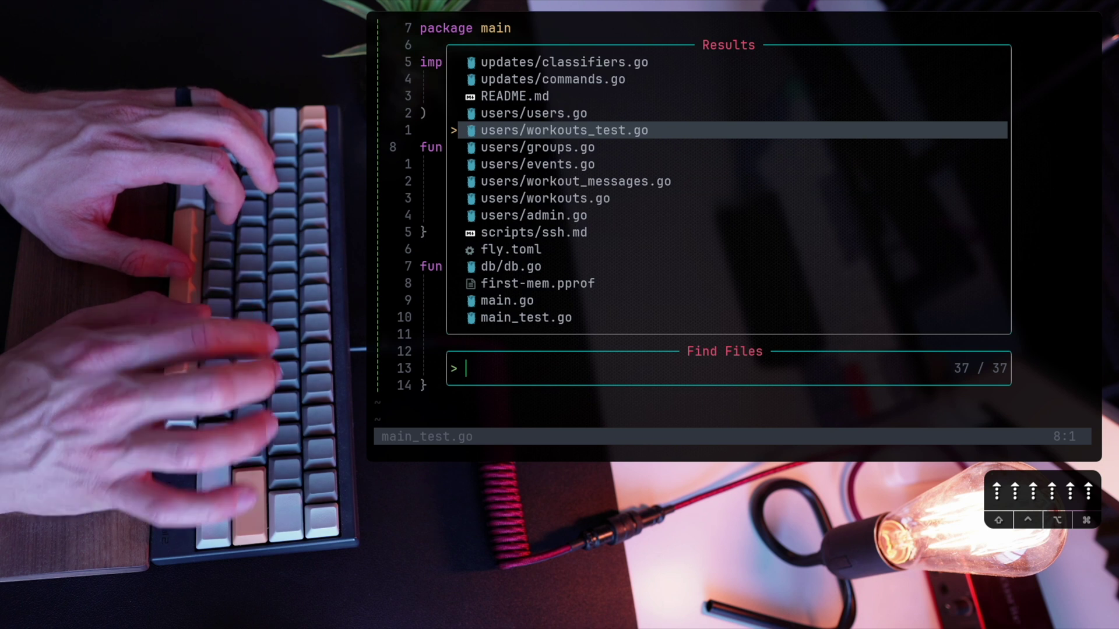
pyautogui.press('Return')
# Search the project text for 'log' with Live Grep.
pyautogui.press('space')
pyautogui.press('s')
pyautogui.press('f')
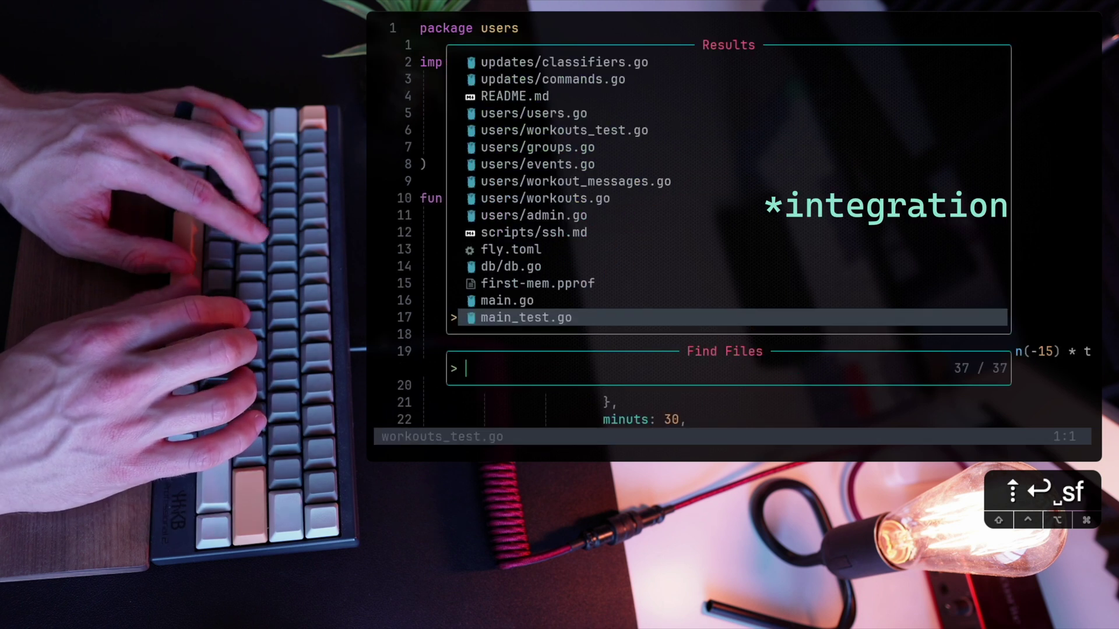
pyautogui.press('Escape')
pyautogui.press('space')
pyautogui.press('s')
pyautogui.press('g')
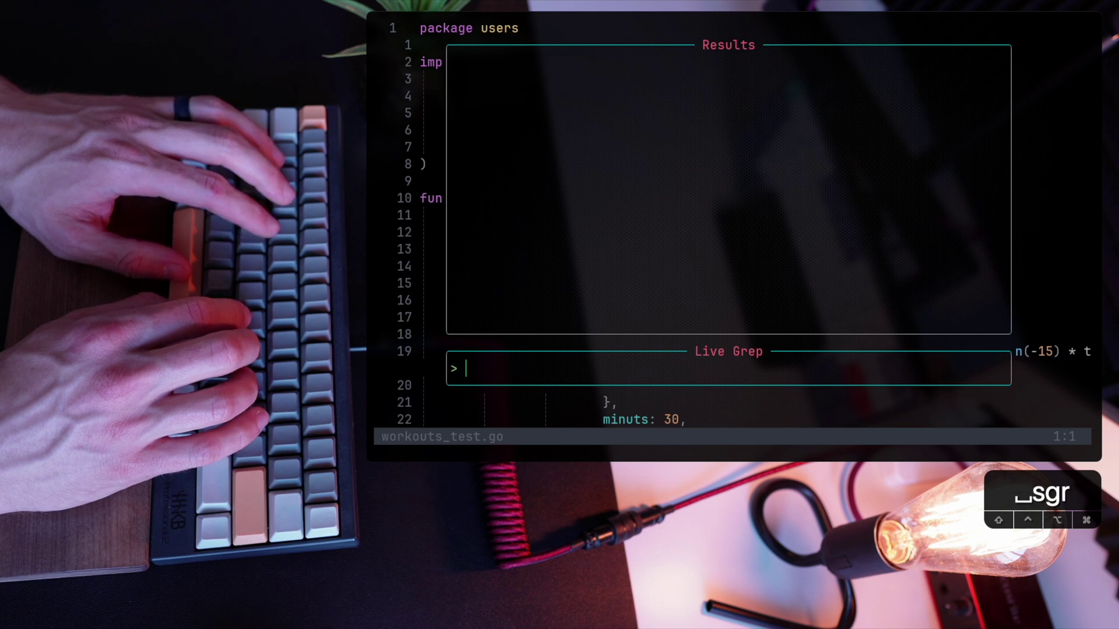
pyautogui.write('read')
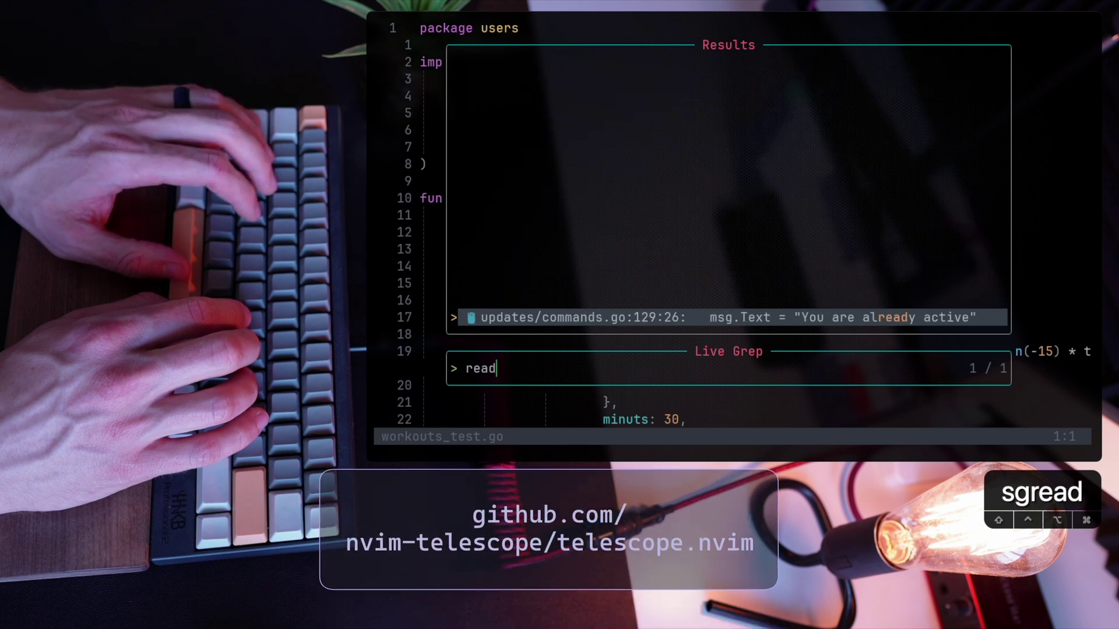
pyautogui.press('BackSpace')
pyautogui.press('BackSpace')
pyautogui.press('BackSpace')
pyautogui.press('BackSpace')
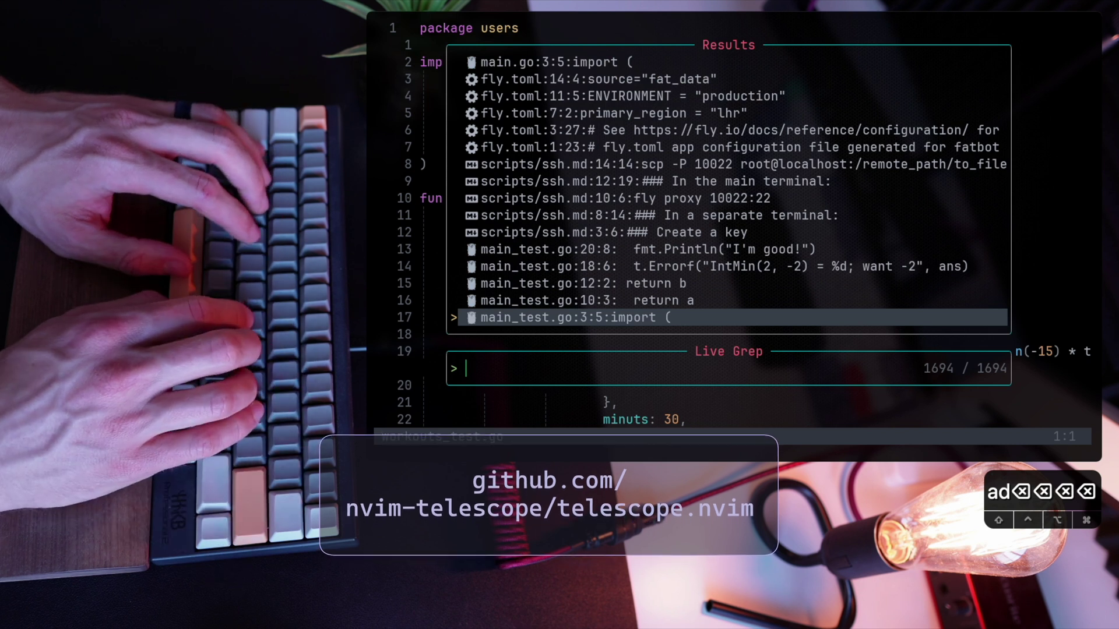
pyautogui.write('log')
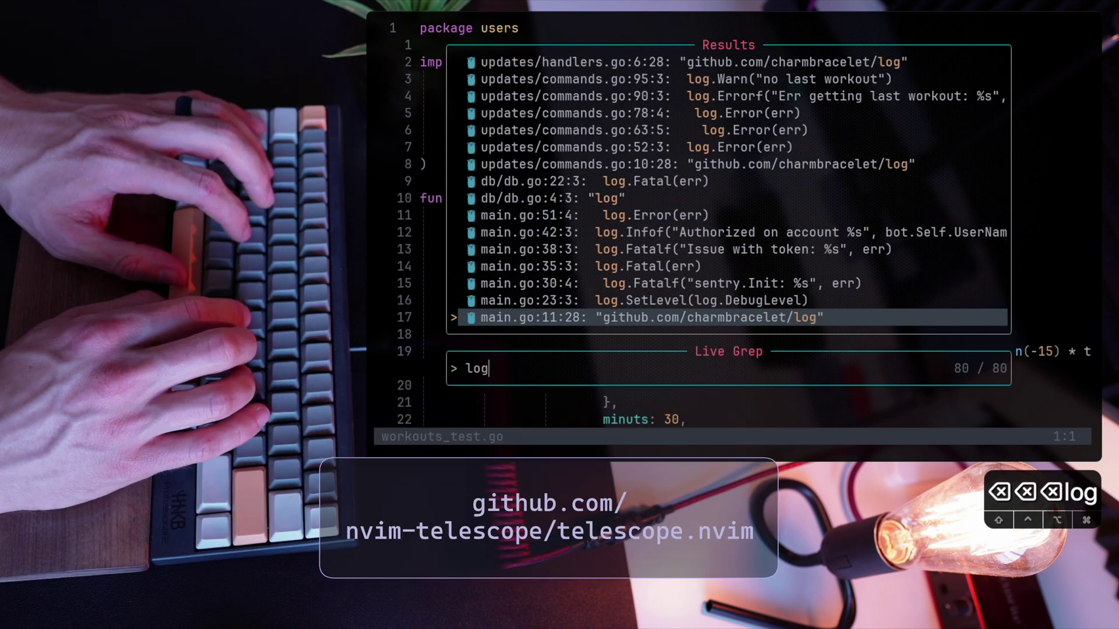
pyautogui.write('b')
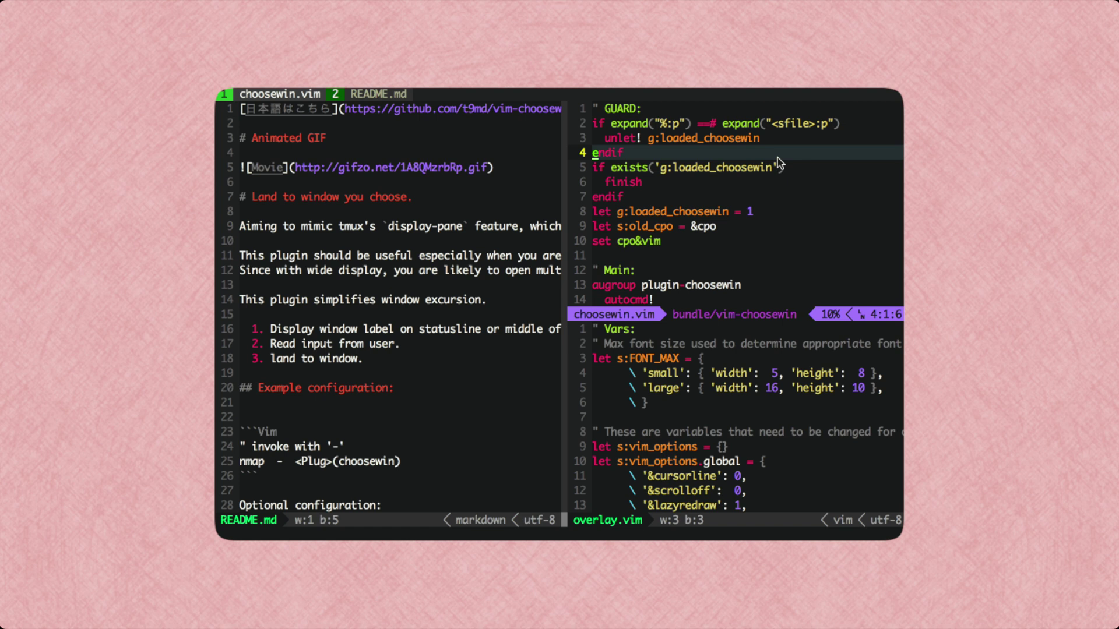
# Jump to the top-right window, then to overlay.vim via choosewin label c.
pyautogui.press('j')
pyautogui.press('j')
pyautogui.press('j')
pyautogui.press('j')
pyautogui.press('j')
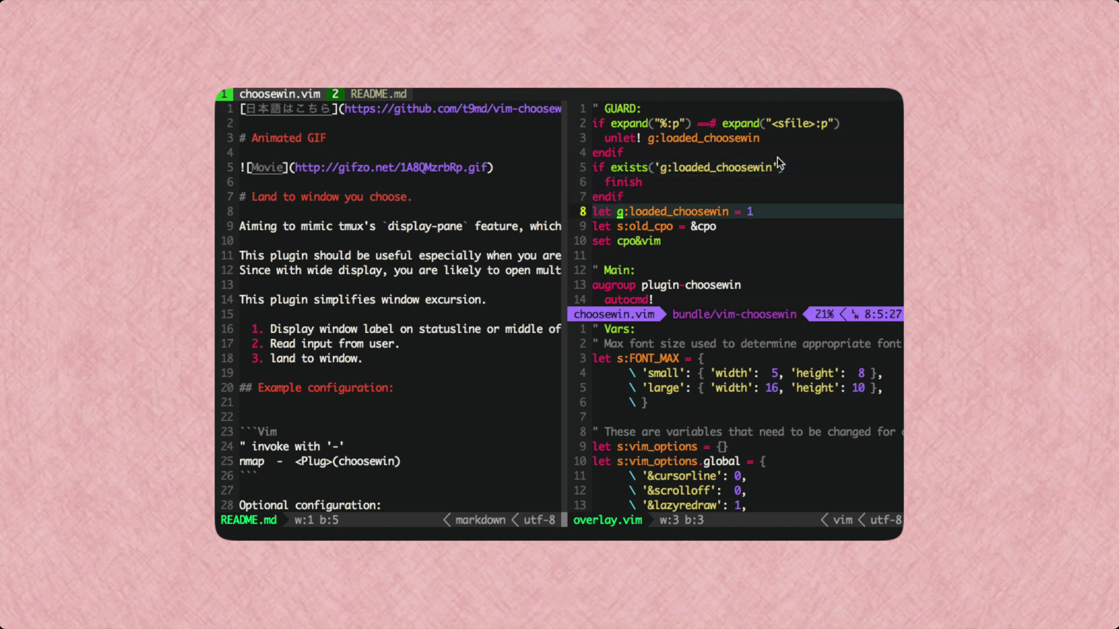
pyautogui.press('-')
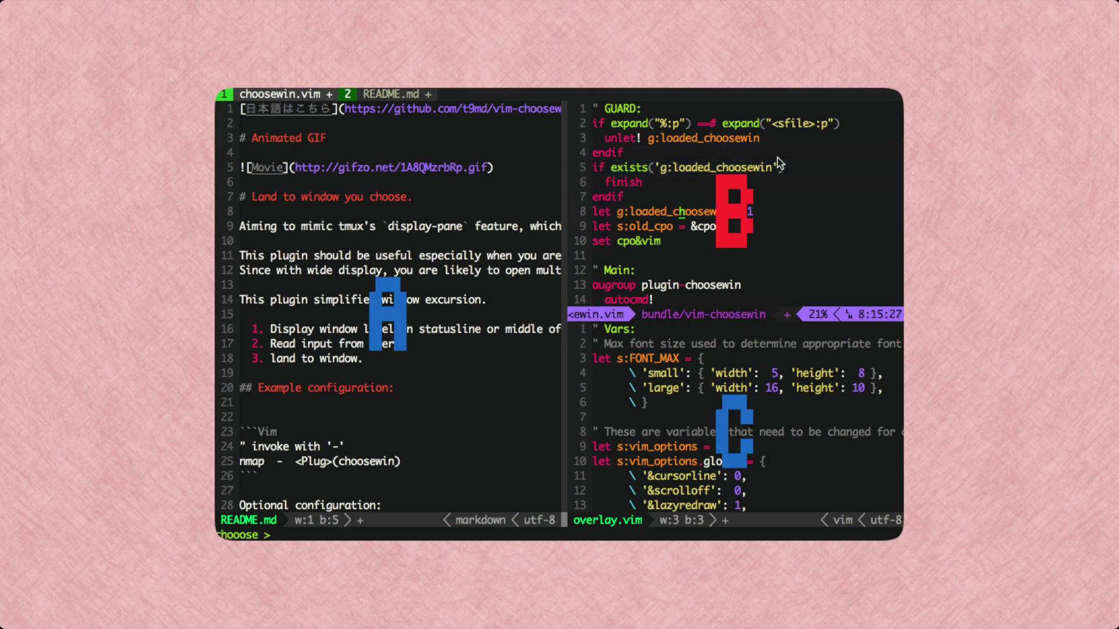
pyautogui.press('c')
pyautogui.press('j')
pyautogui.press('j')
pyautogui.press('j')
pyautogui.press('k')
pyautogui.press('k')
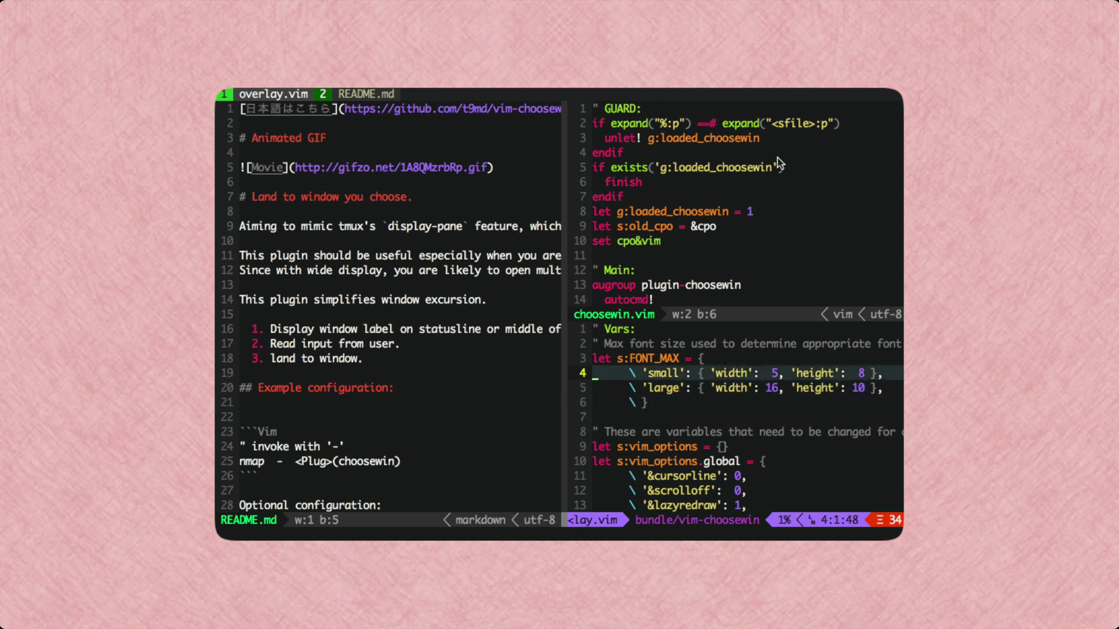
# Return to README via label a and split it vertically and horizontally.
pyautogui.press('-')
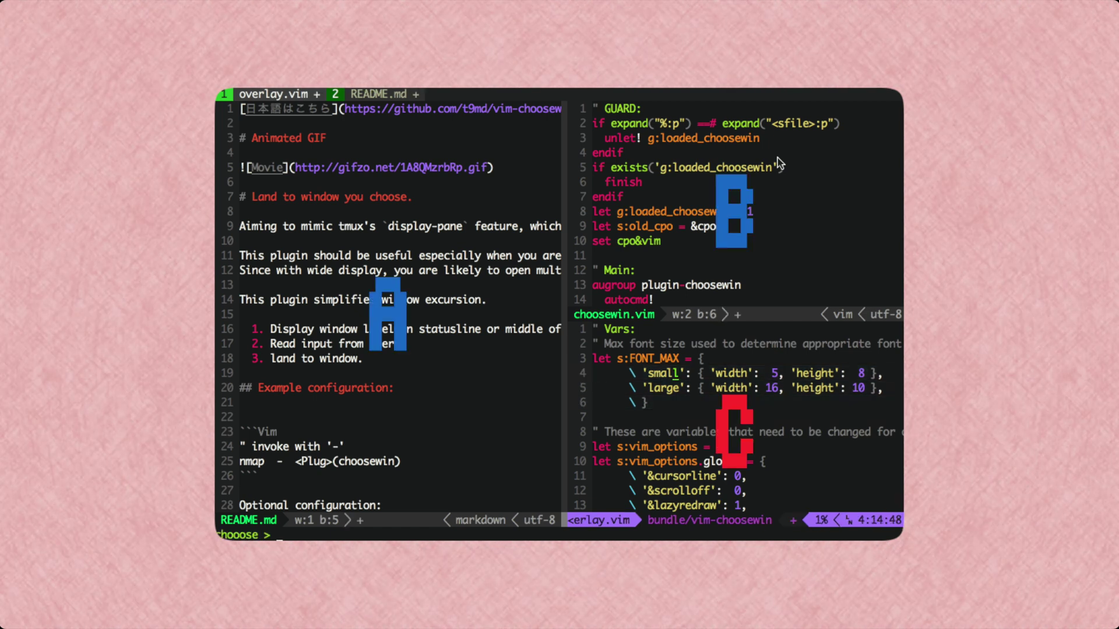
pyautogui.press('a')
pyautogui.press('j')
pyautogui.press('k')
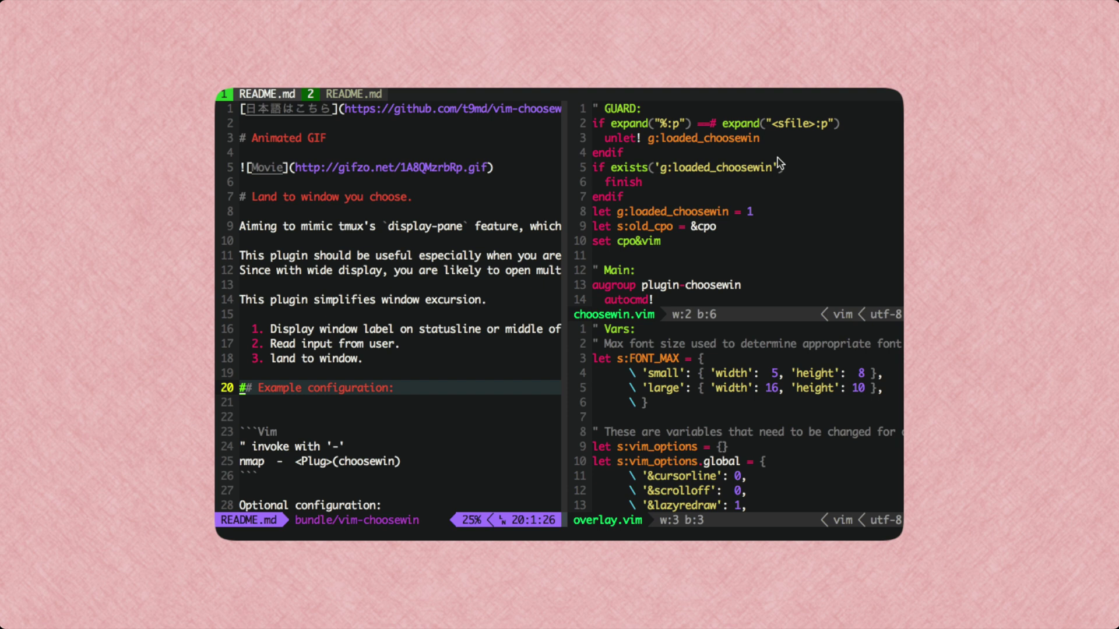
pyautogui.hotkey('ctrl', 'w')
pyautogui.press('v')
pyautogui.hotkey('ctrl', 'w')
pyautogui.press('s')
# Jump to the bottom-left README window via label b.
pyautogui.press('-')
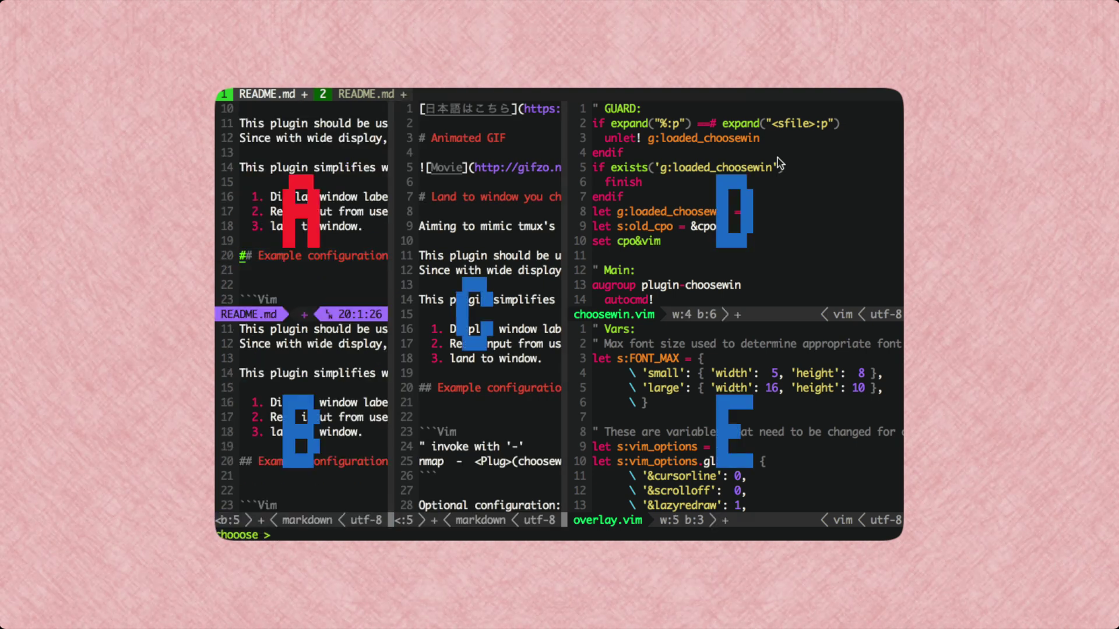
pyautogui.press('b')
pyautogui.press('j')
pyautogui.press('j')
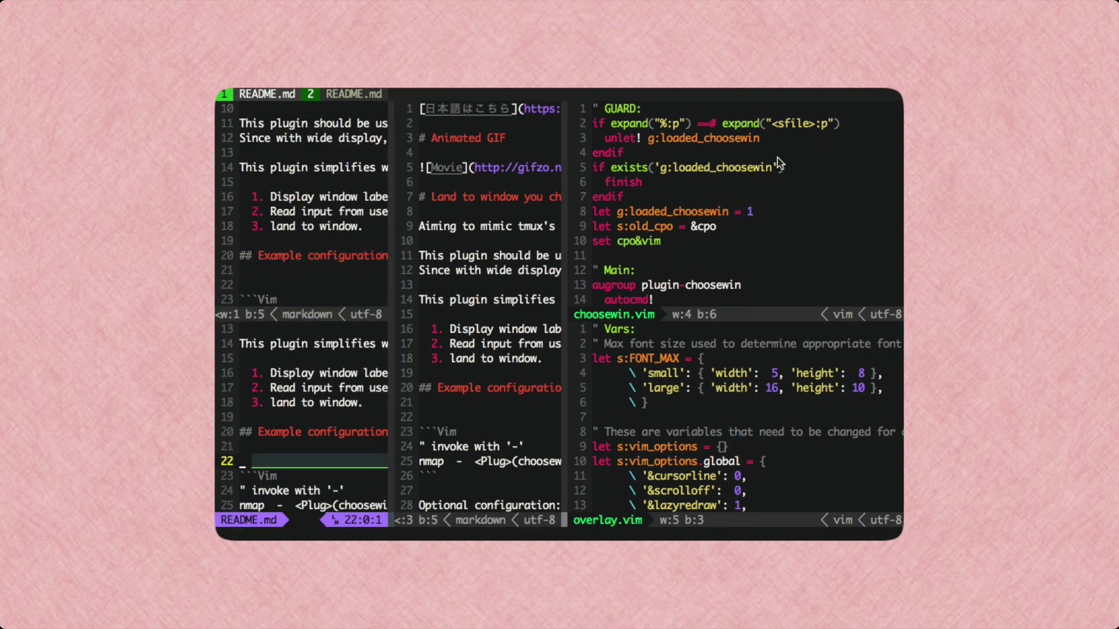
pyautogui.press('k')
pyautogui.press('k')
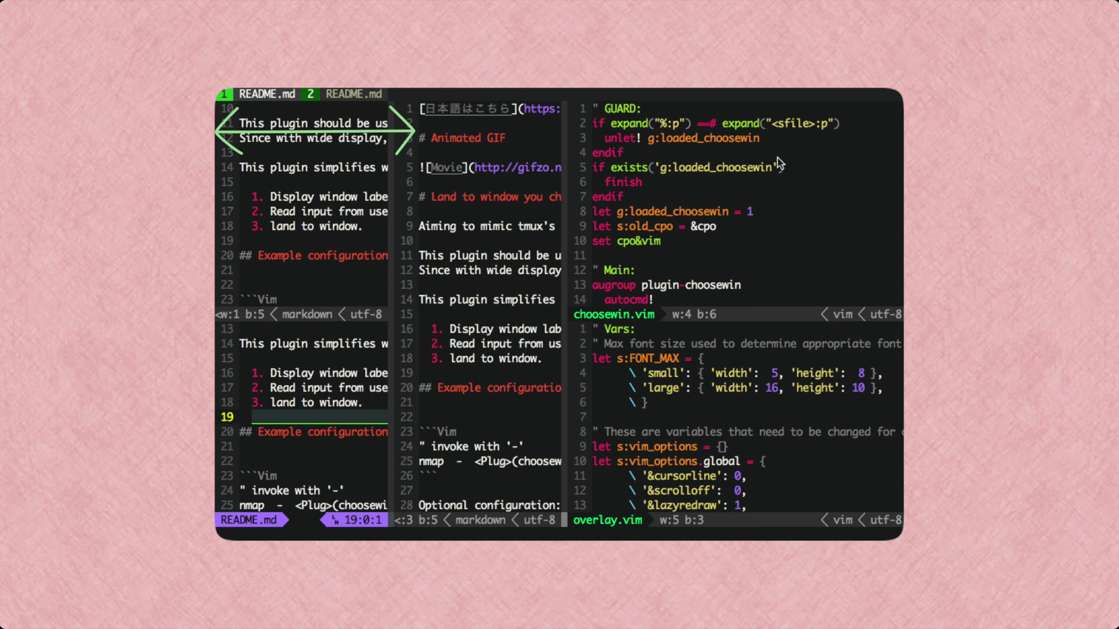
# Jump to choosewin.vim via label d and move to line 7.
pyautogui.press('-')
pyautogui.press('d')
pyautogui.press('j')
pyautogui.press('j')
pyautogui.press('j')
pyautogui.press('j')
pyautogui.hotkey('ctrl', 'e')
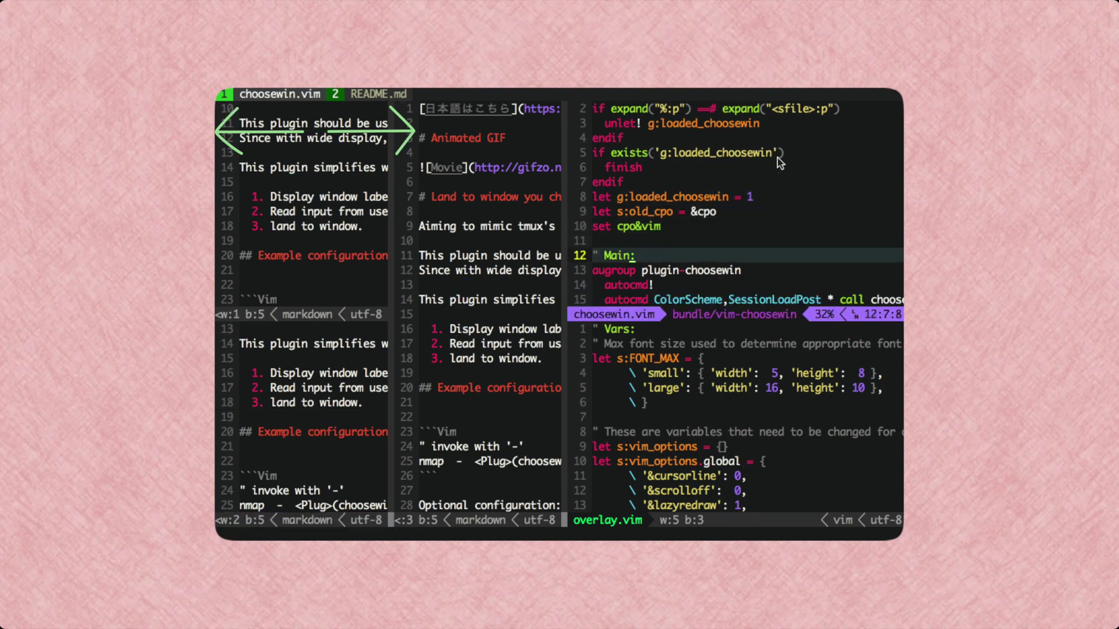
pyautogui.press('k')
pyautogui.press('k')
pyautogui.press('k')
pyautogui.press('k')
pyautogui.press('k')
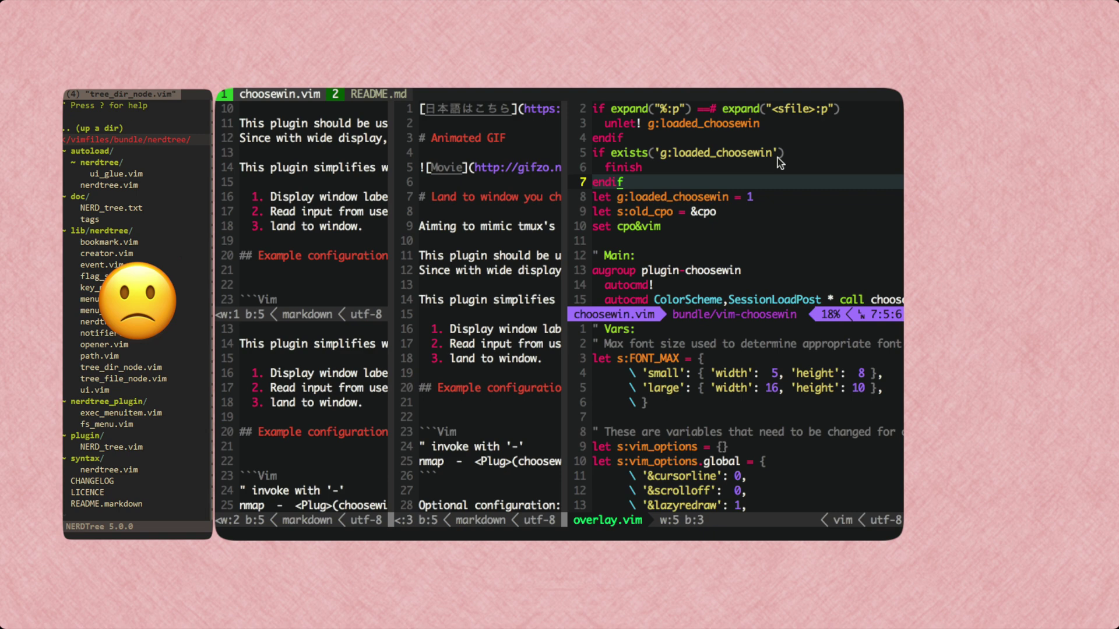
pyautogui.press('-')
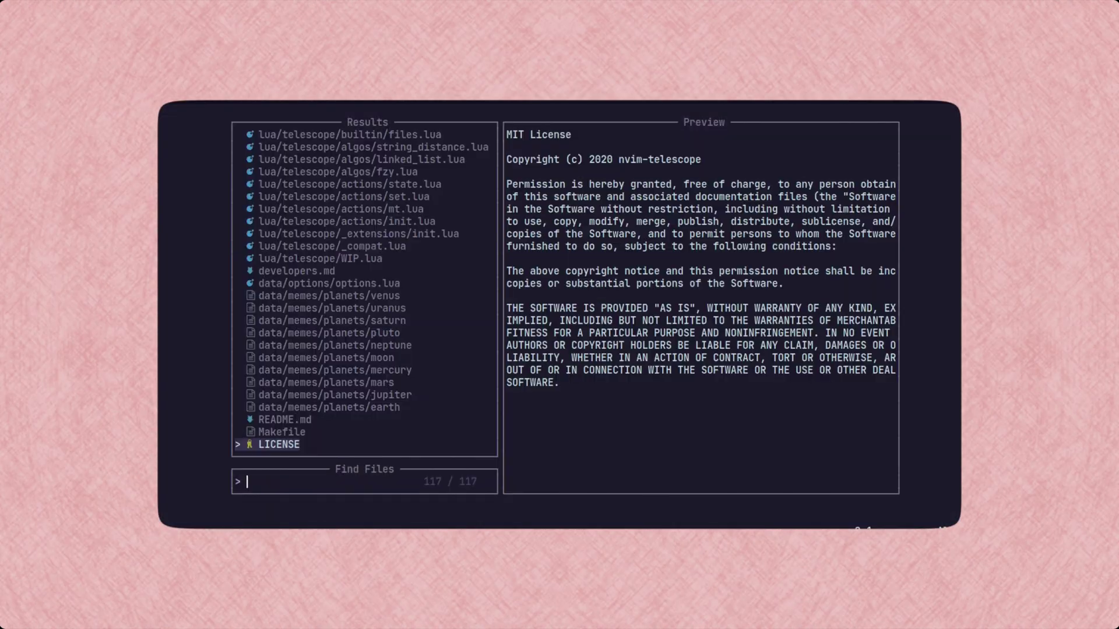
pyautogui.write('luatele')
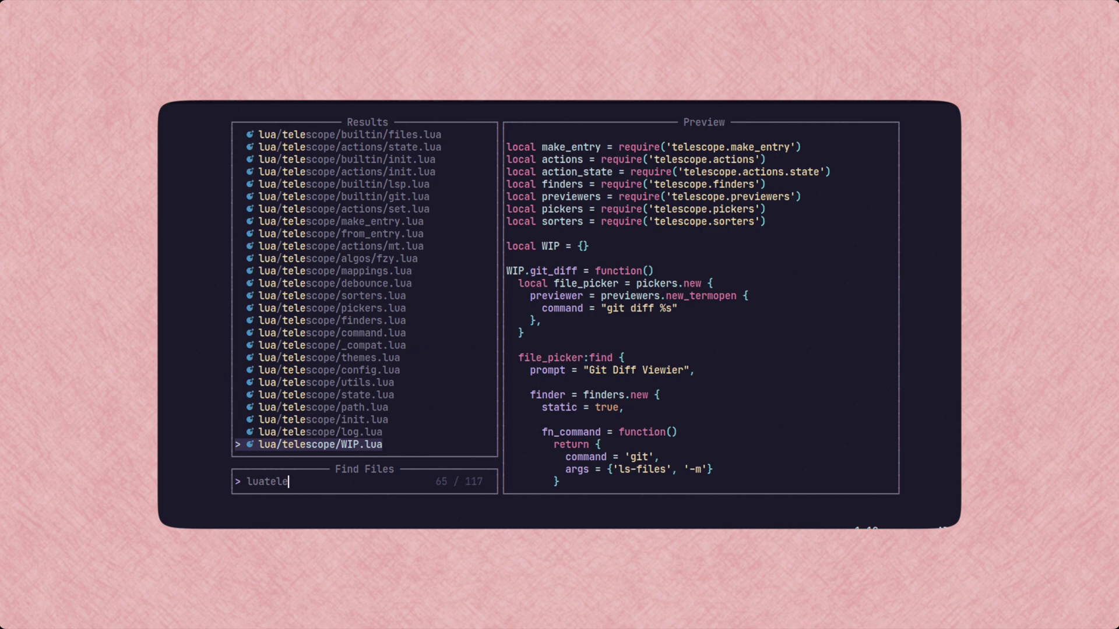
# Filter Find Files to 'luatele' and browse results up to lua/telescope/state.lua.
pyautogui.press('Up')
pyautogui.press('Up')
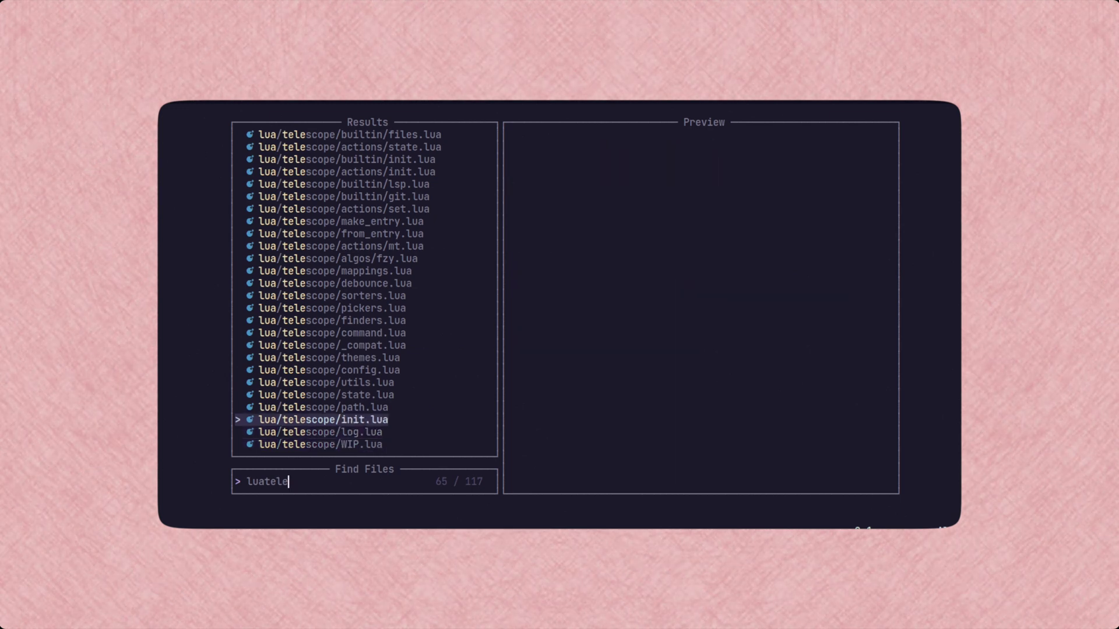
pyautogui.press('Up')
pyautogui.press('Up')
pyautogui.press('Up')
pyautogui.press('Up')
pyautogui.press('Up')
pyautogui.press('Up')
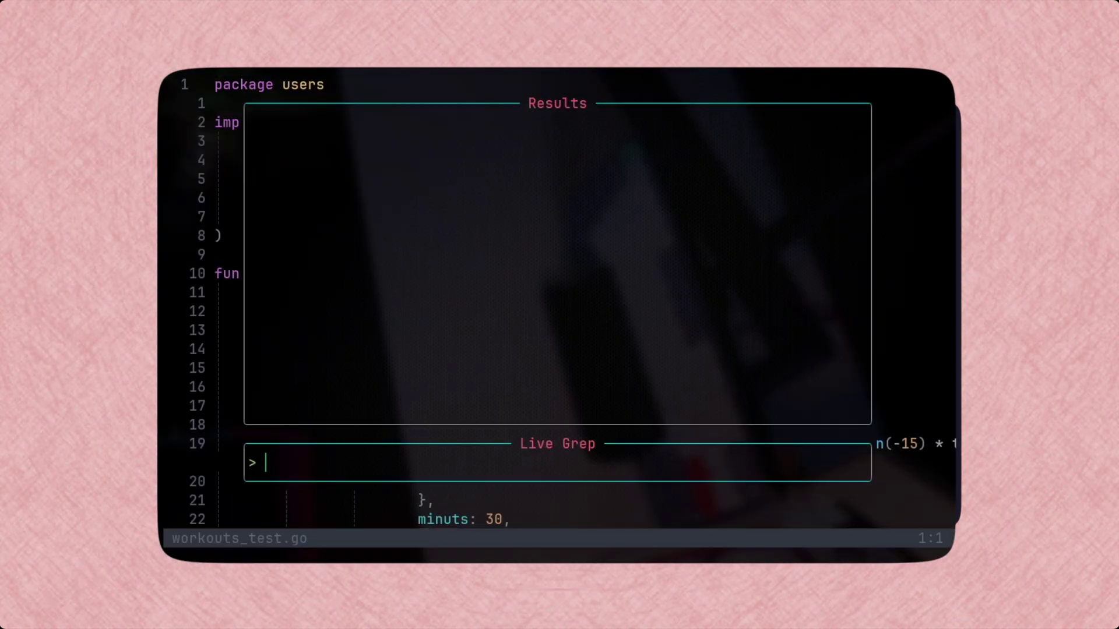
pyautogui.write('rea')
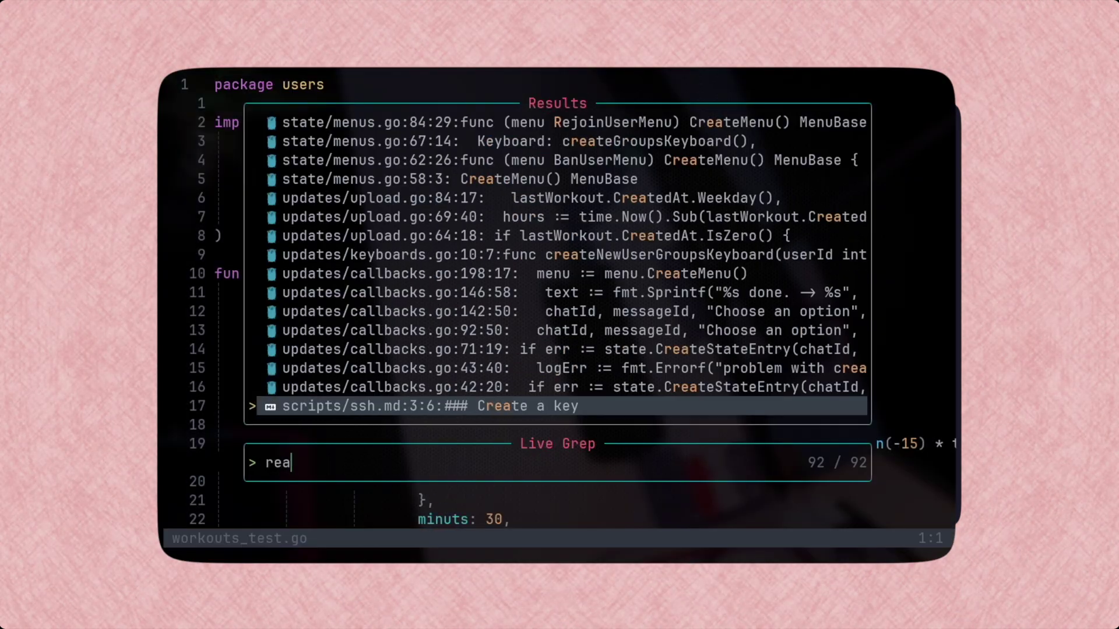
pyautogui.write('d')
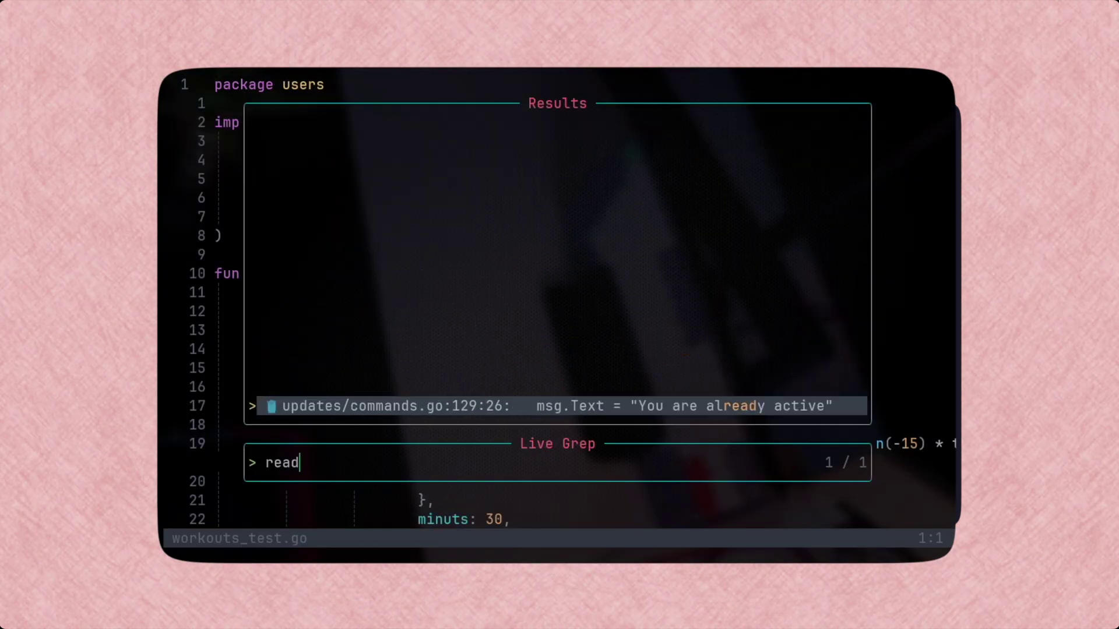
pyautogui.press('BackSpace')
pyautogui.press('BackSpace')
pyautogui.press('BackSpace')
pyautogui.press('BackSpace')
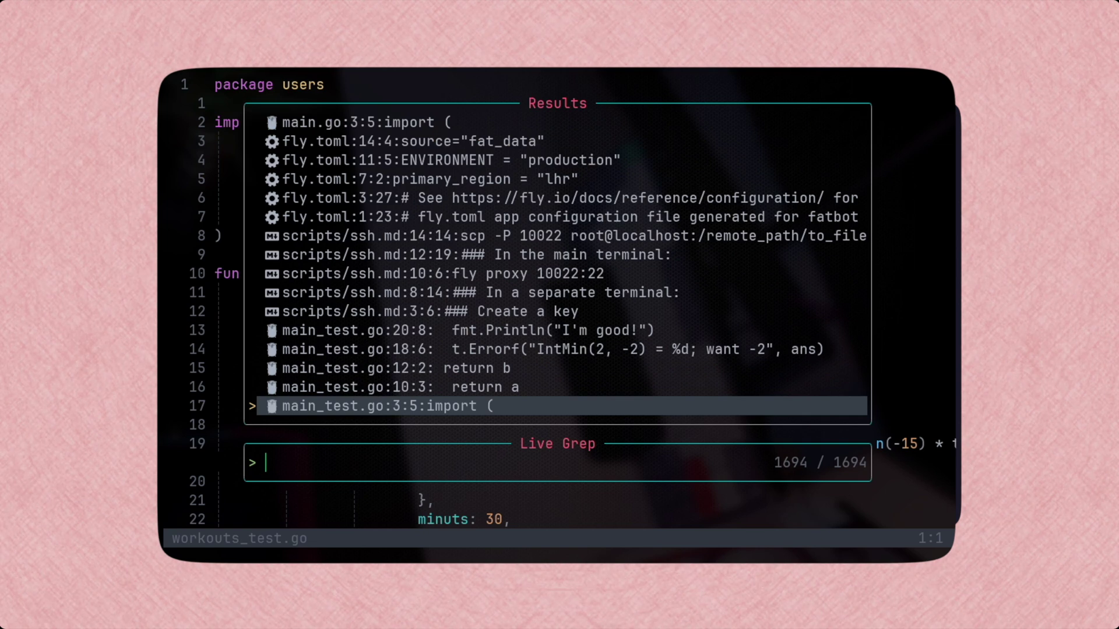
pyautogui.write('log')
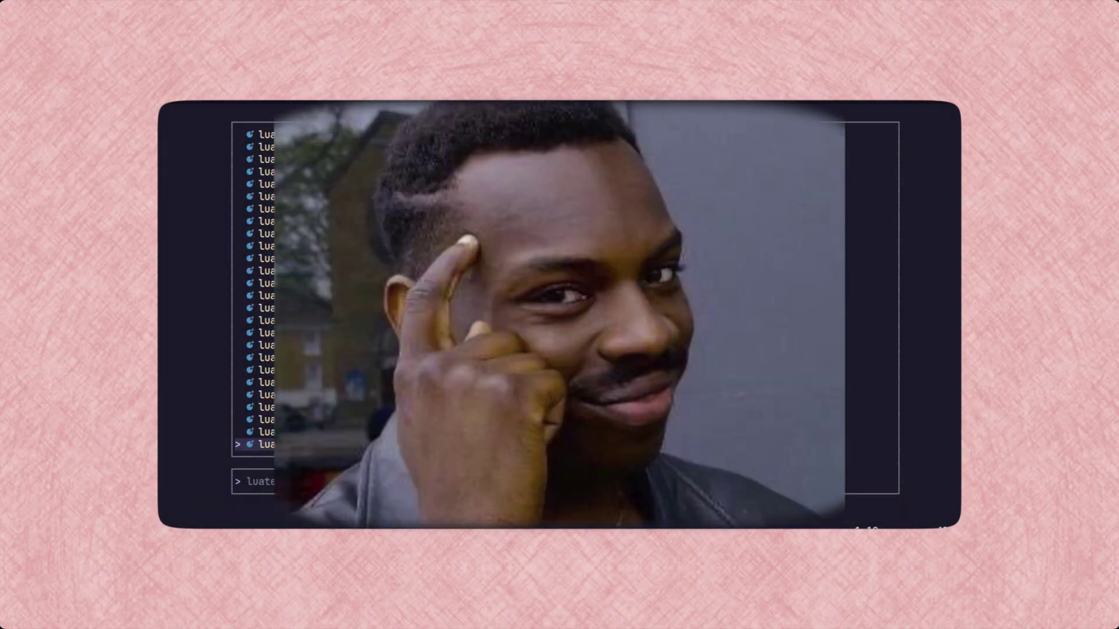
pyautogui.press('Up')
pyautogui.press('Up')
pyautogui.press('Up')
pyautogui.press('Up')
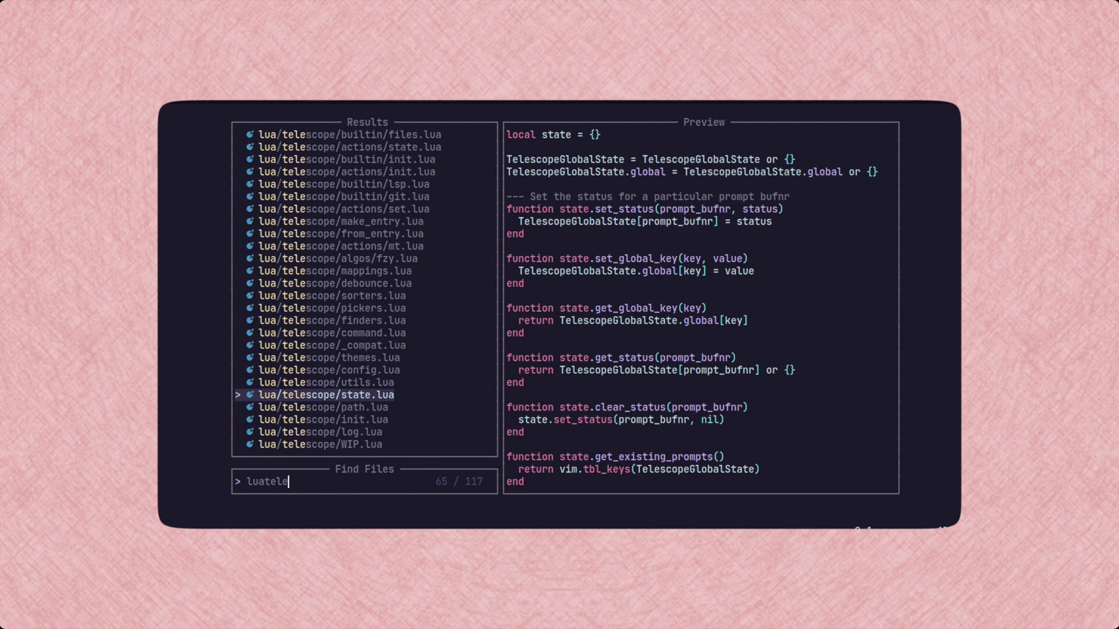
pyautogui.press('Up')
pyautogui.press('Up')
pyautogui.press('Up')
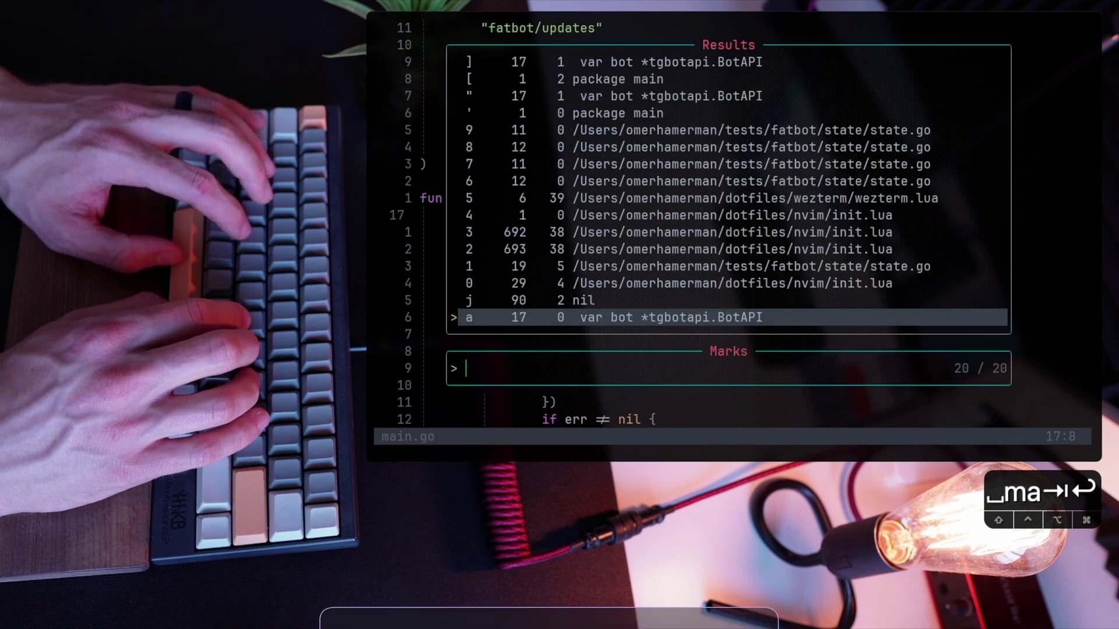
# Open init.lua at mark 3 from the Telescope marks picker.
pyautogui.press('Up')
pyautogui.press('Up')
pyautogui.press('Up')
pyautogui.press('Up')
pyautogui.press('Up')
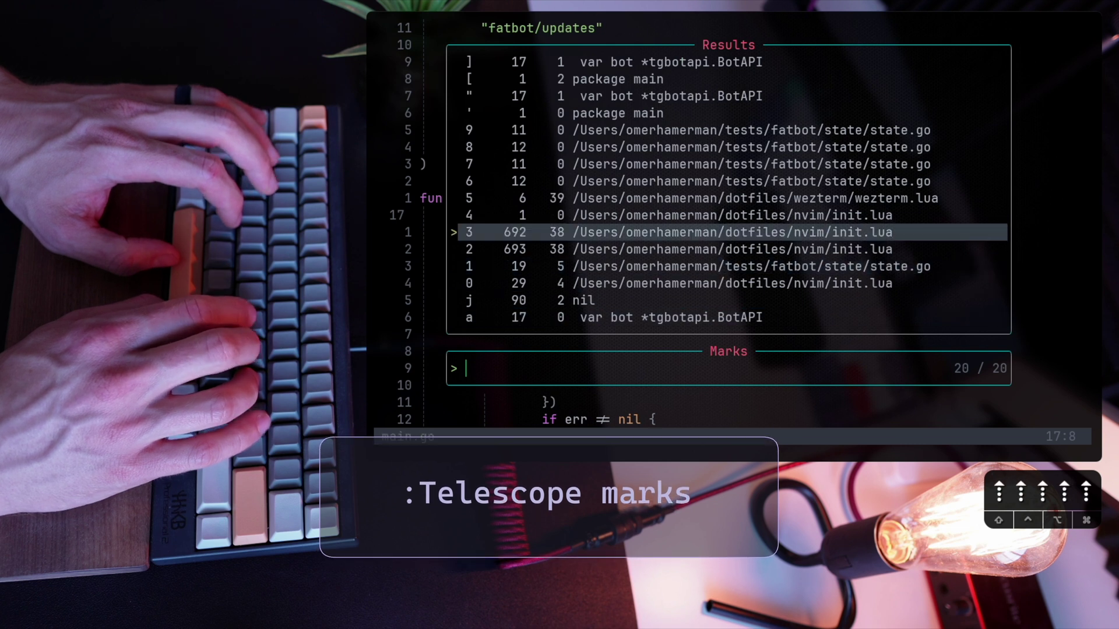
pyautogui.press('Return')
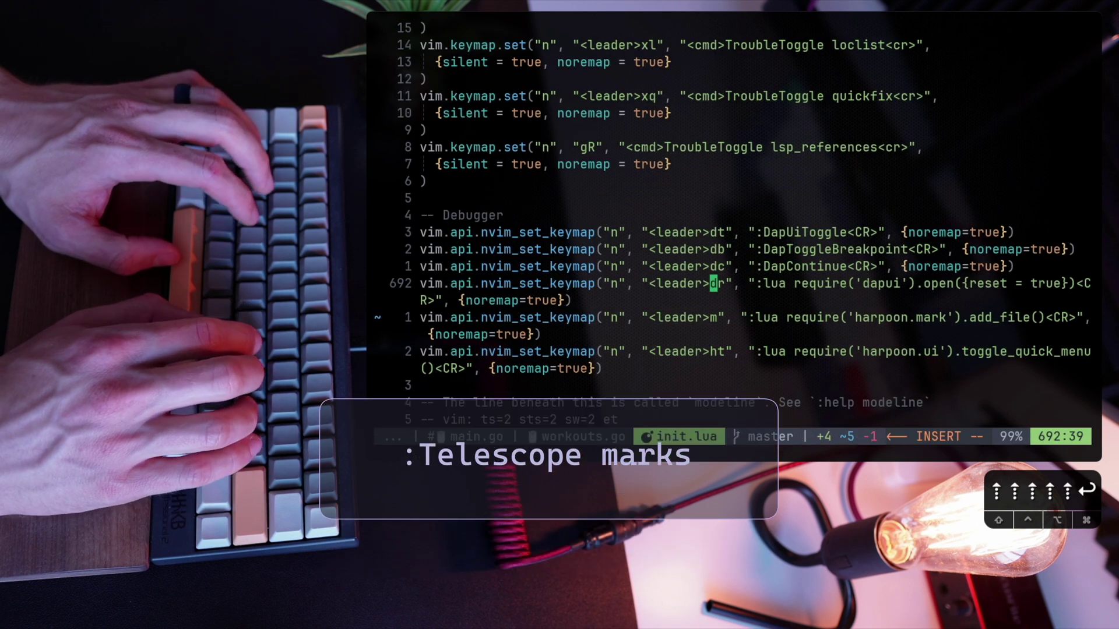
pyautogui.press('Escape')
pyautogui.write(':Tele')
# Reopen the marks picker, then jump with 'k to line 693.
pyautogui.press('Tab')
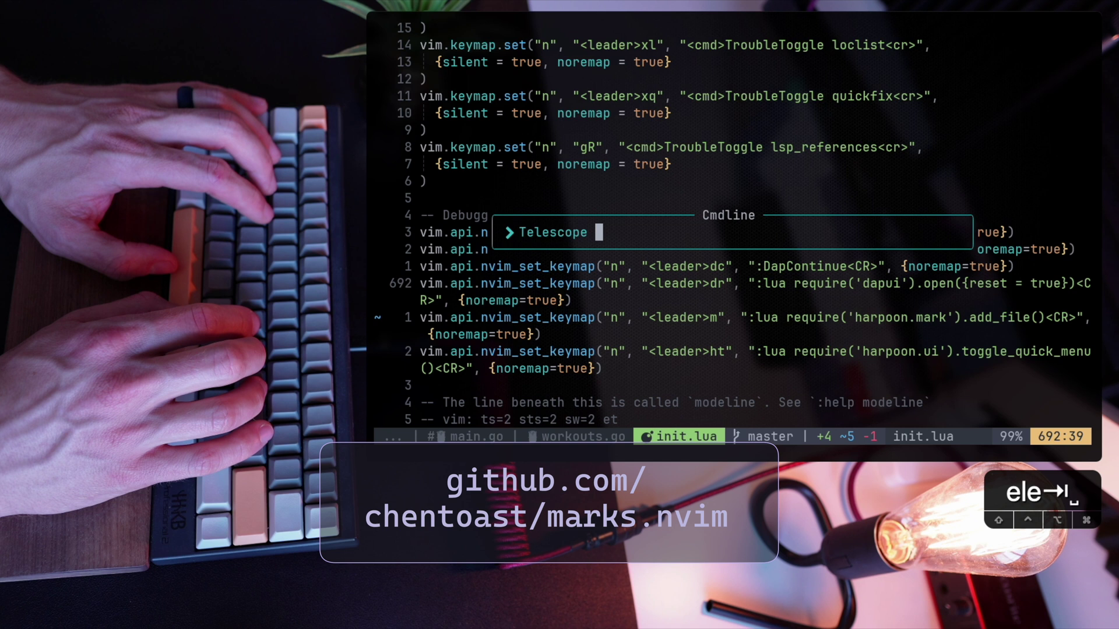
pyautogui.write('marks')
pyautogui.press('Return')
pyautogui.write('b')
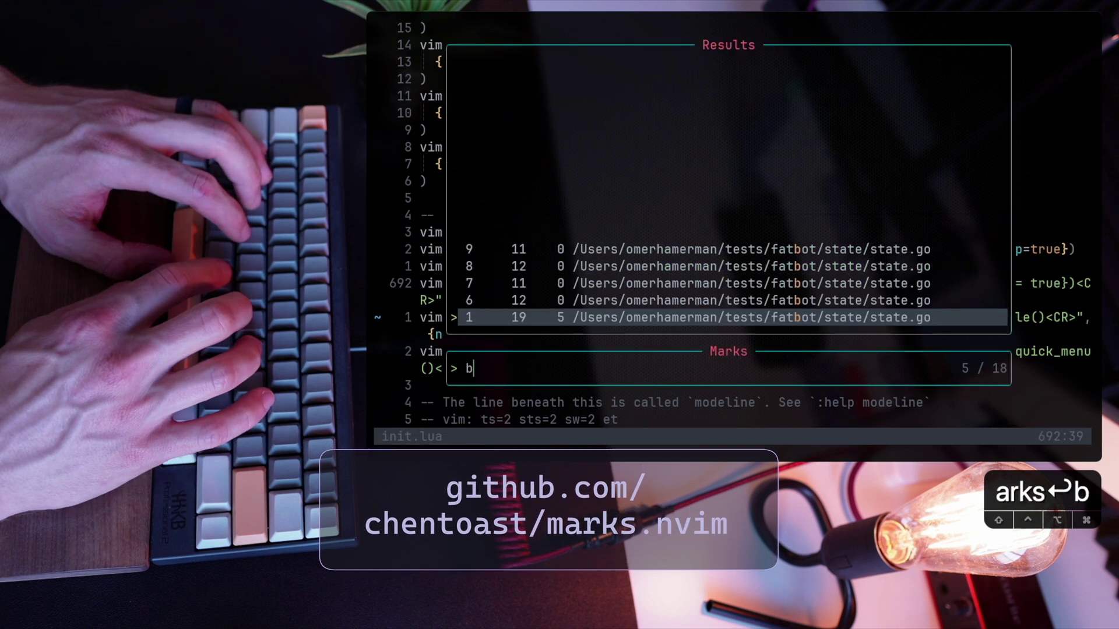
pyautogui.press('BackSpace')
pyautogui.write('a')
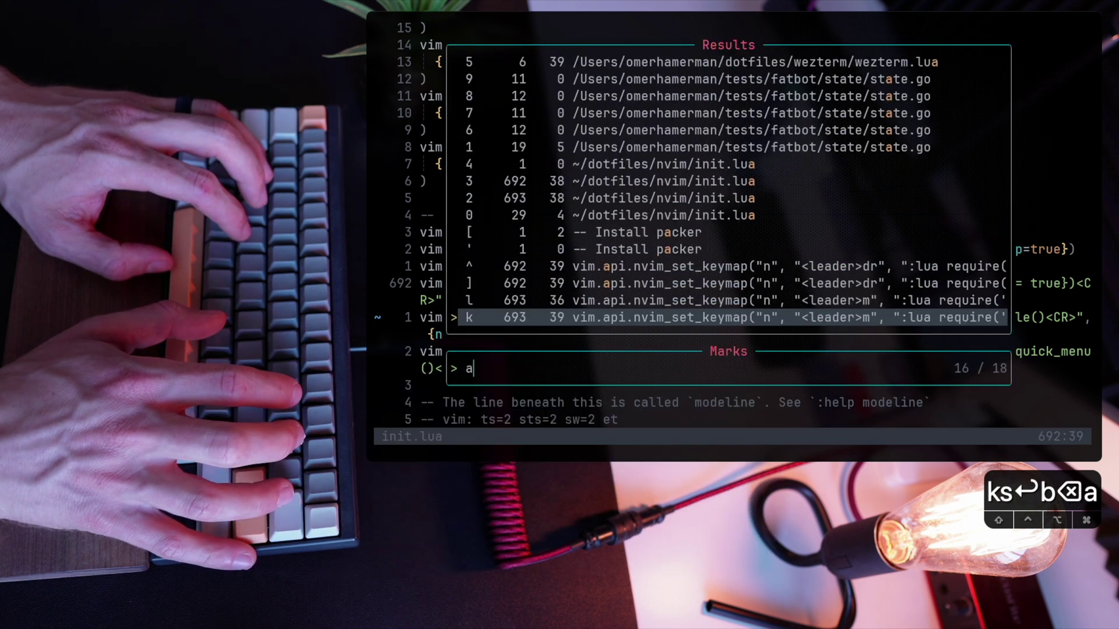
pyautogui.press('Escape')
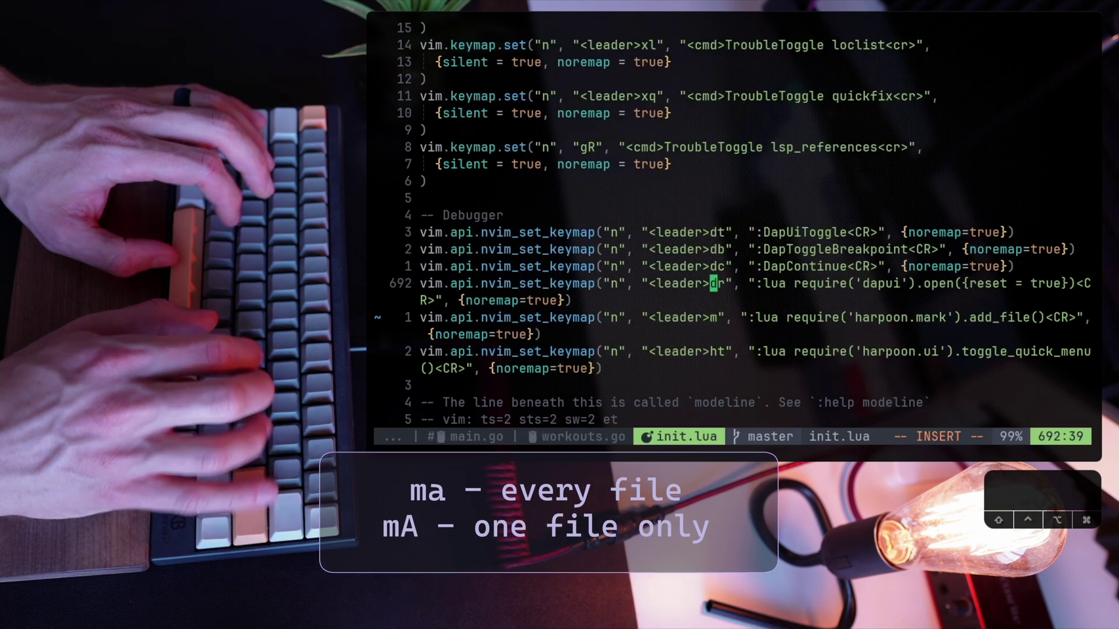
pyautogui.press('k')
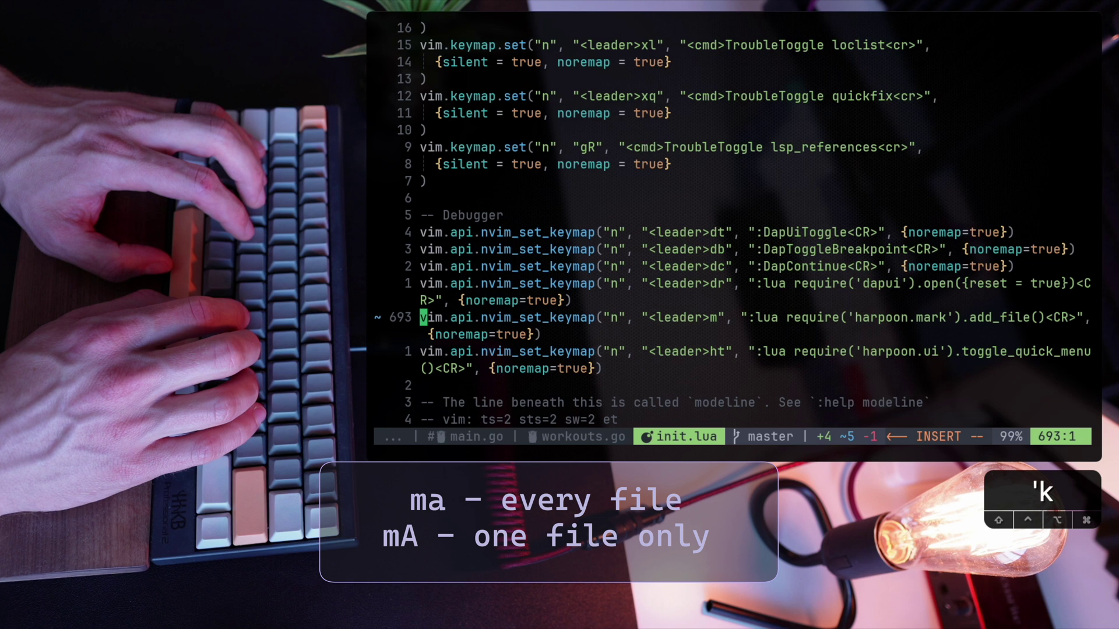
# Open state.go at mark 8 from the marks picker, then list all marks.
pyautogui.press(':')
pyautogui.write('Tele')
pyautogui.press('Tab')
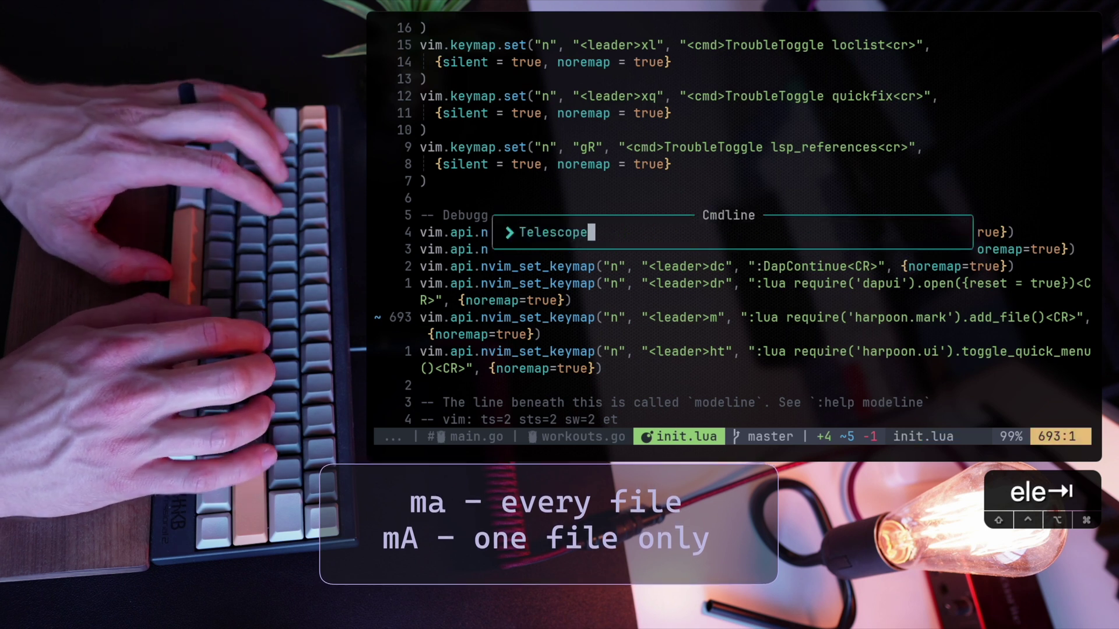
pyautogui.write('marks')
pyautogui.press('Return')
pyautogui.press('Up')
pyautogui.press('Up')
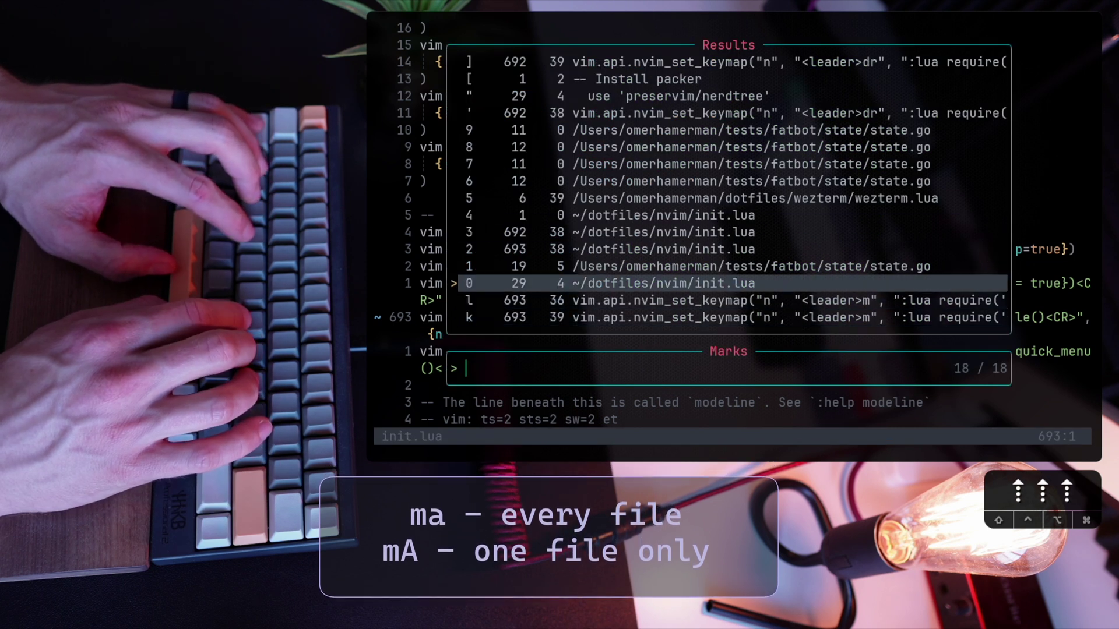
pyautogui.press('Up')
pyautogui.press('Up')
pyautogui.press('Up')
pyautogui.press('Up')
pyautogui.press('Up')
pyautogui.press('Up')
pyautogui.press('Up')
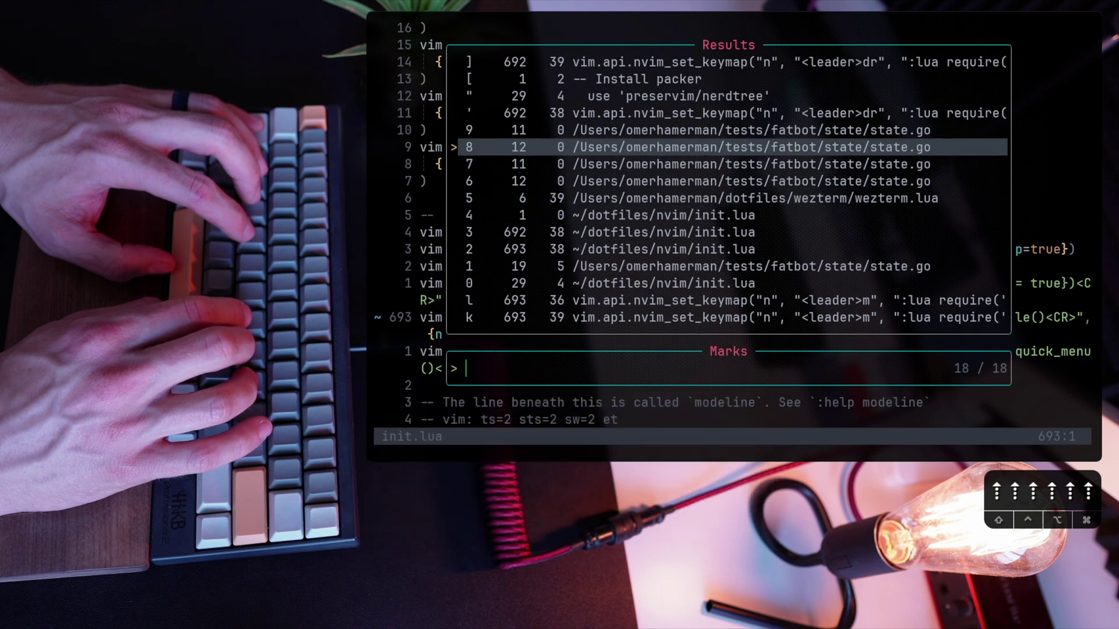
pyautogui.press('Return')
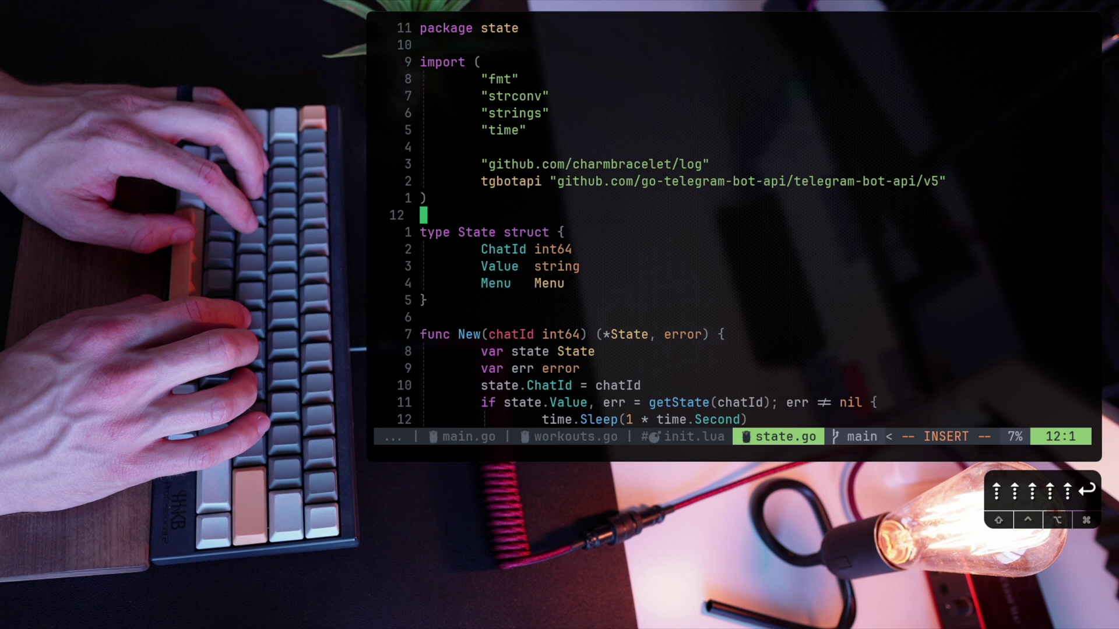
pyautogui.press('Escape')
pyautogui.write(':marks')
pyautogui.press('Return')
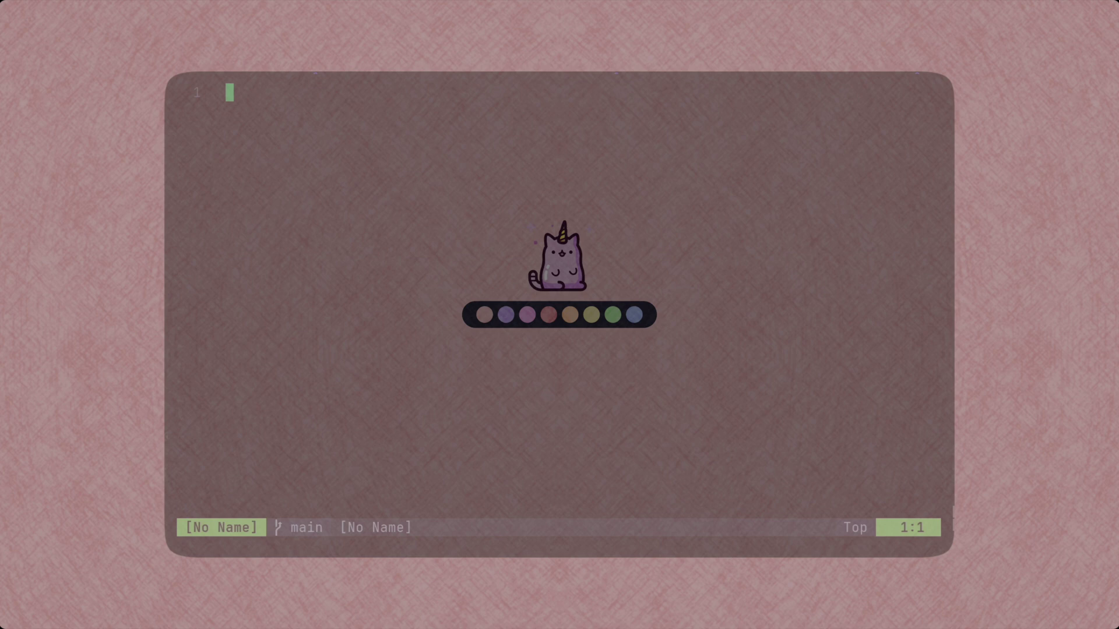
pyautogui.write('main')
# Open main.go, users/workouts.go and users/admin.go from Find Files.
pyautogui.press('Return')
pyautogui.press('space')
pyautogui.press('f')
pyautogui.press('f')
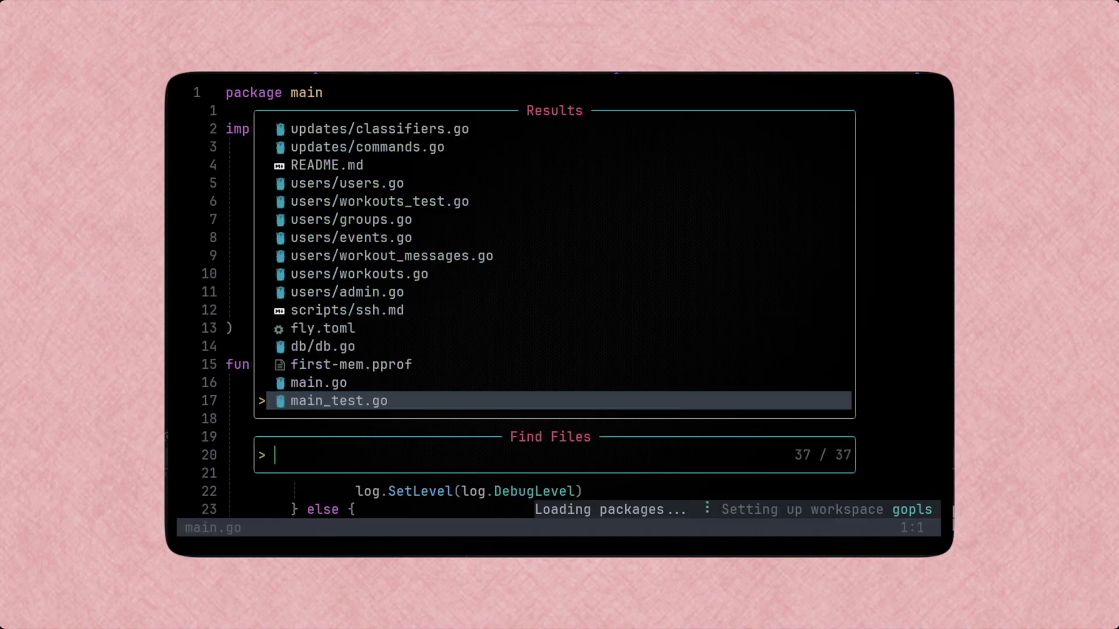
pyautogui.write('work')
pyautogui.press('Return')
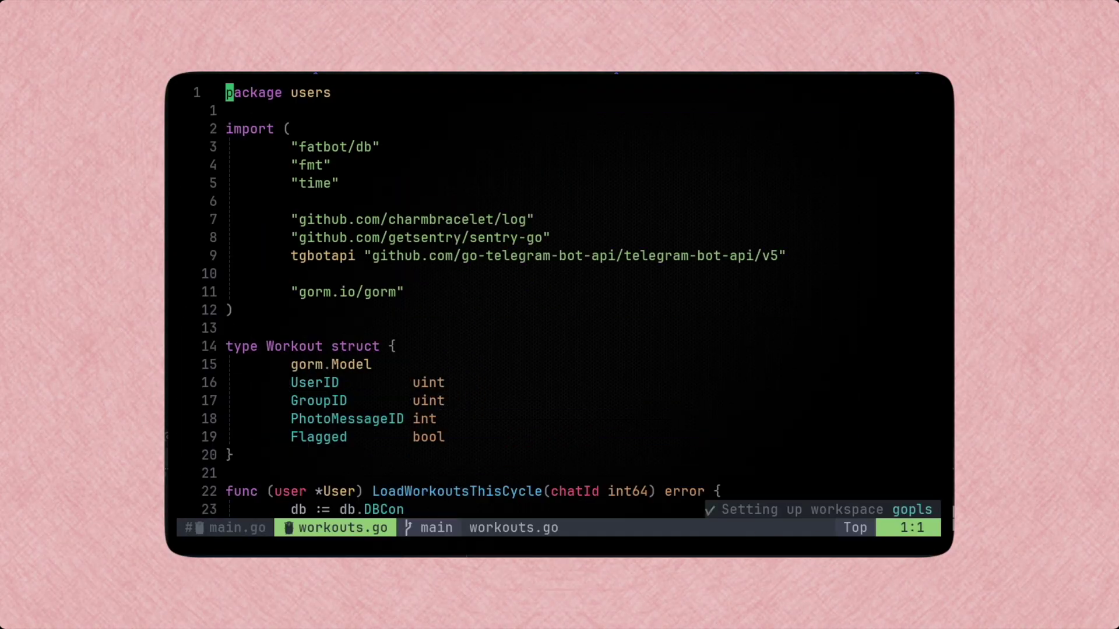
pyautogui.press('space')
pyautogui.press('f')
pyautogui.press('f')
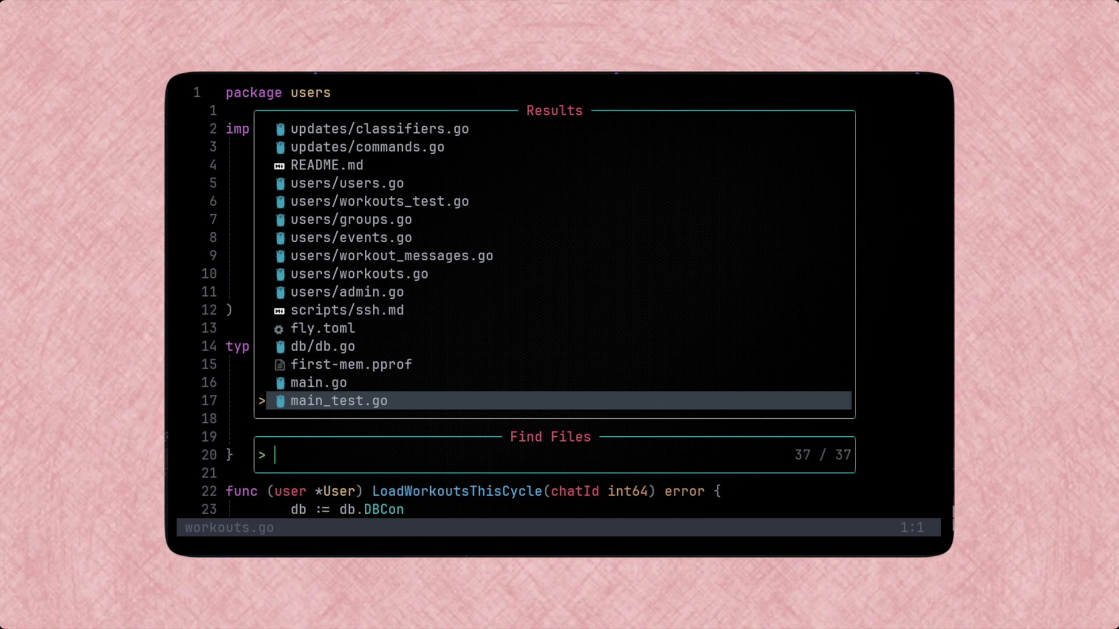
pyautogui.write('user')
pyautogui.press('Return')
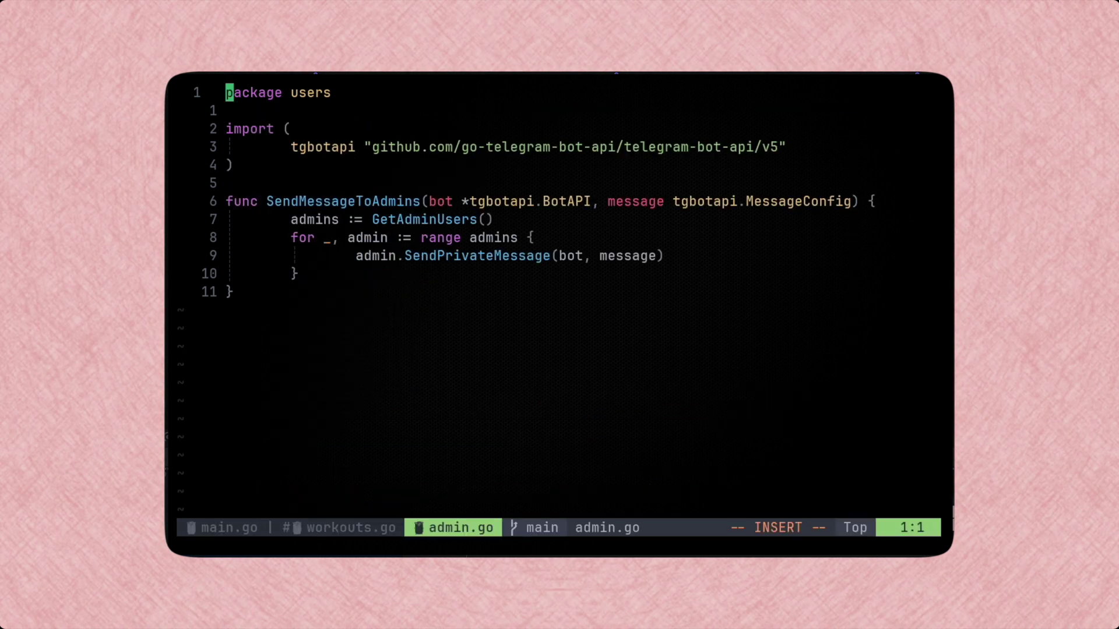
# Show :jumps, then step back and forward to admin.go with Ctrl-O/Ctrl-I.
pyautogui.press(':')
pyautogui.write('jumps')
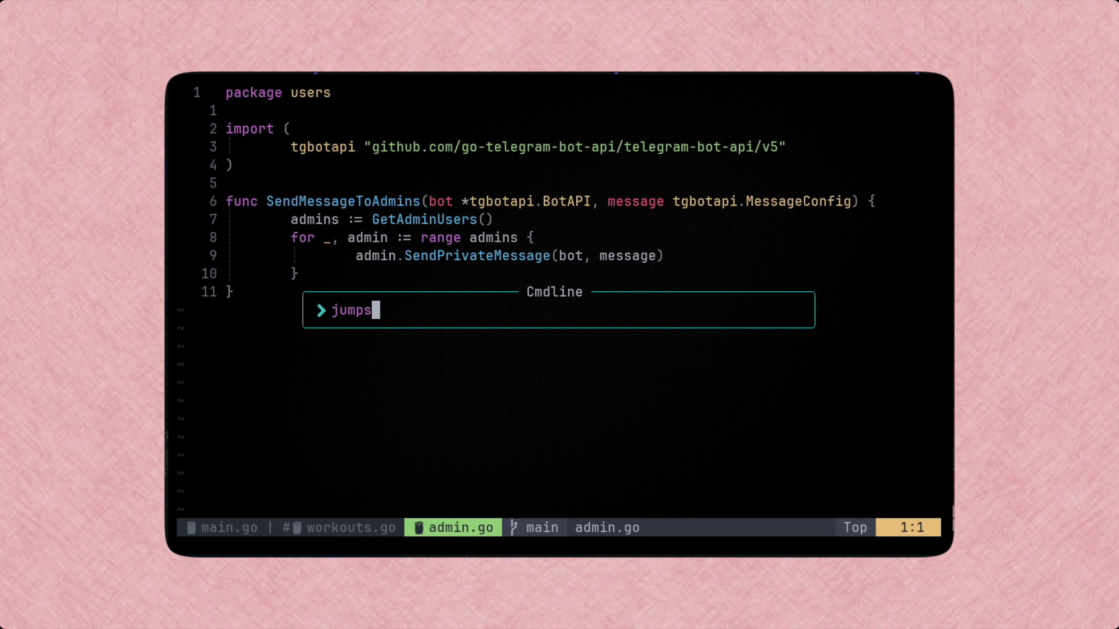
pyautogui.press('Return')
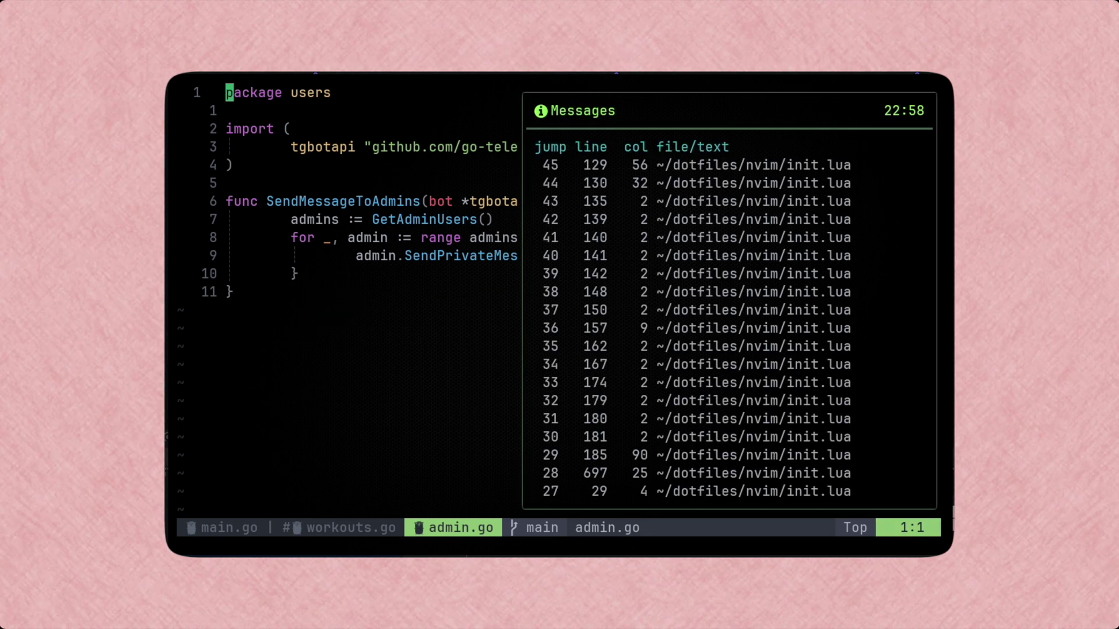
pyautogui.hotkey('ctrl', 'o')
pyautogui.hotkey('ctrl', 'o')
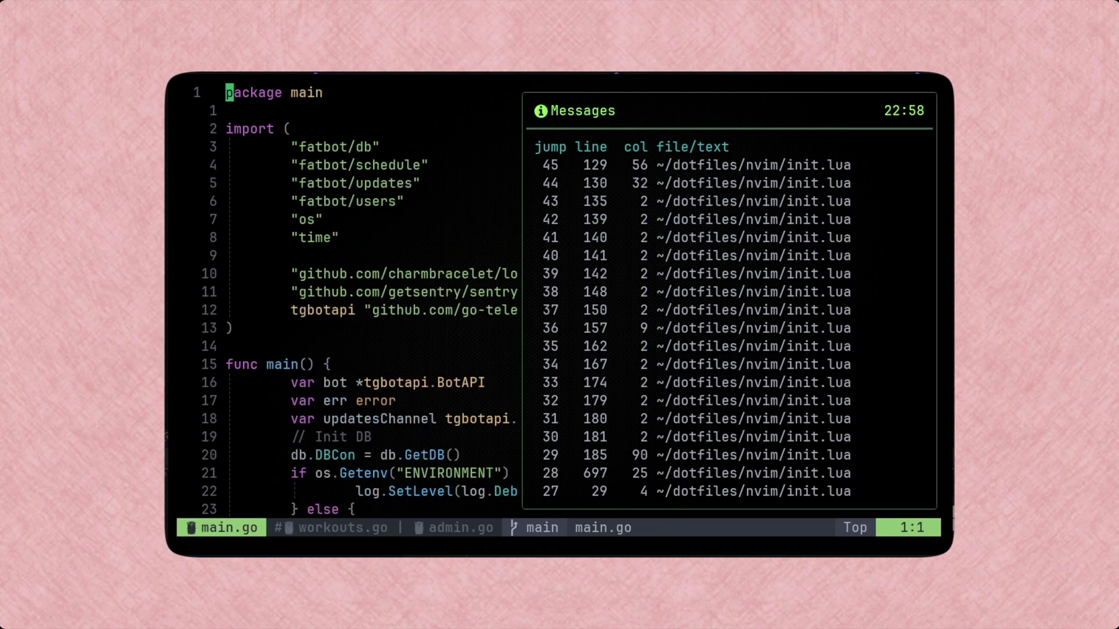
pyautogui.hotkey('ctrl', 'i')
pyautogui.hotkey('ctrl', 'i')
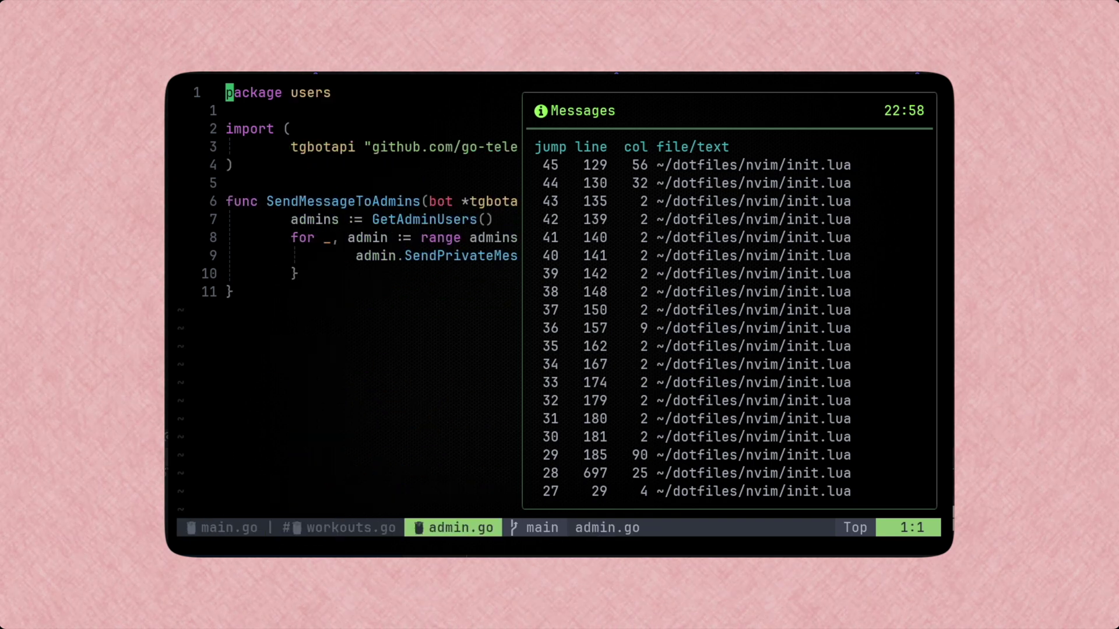
# Open main.go, then users/workouts.go, from the Telescope jumplist.
pyautogui.press(':')
pyautogui.write('Telescope')
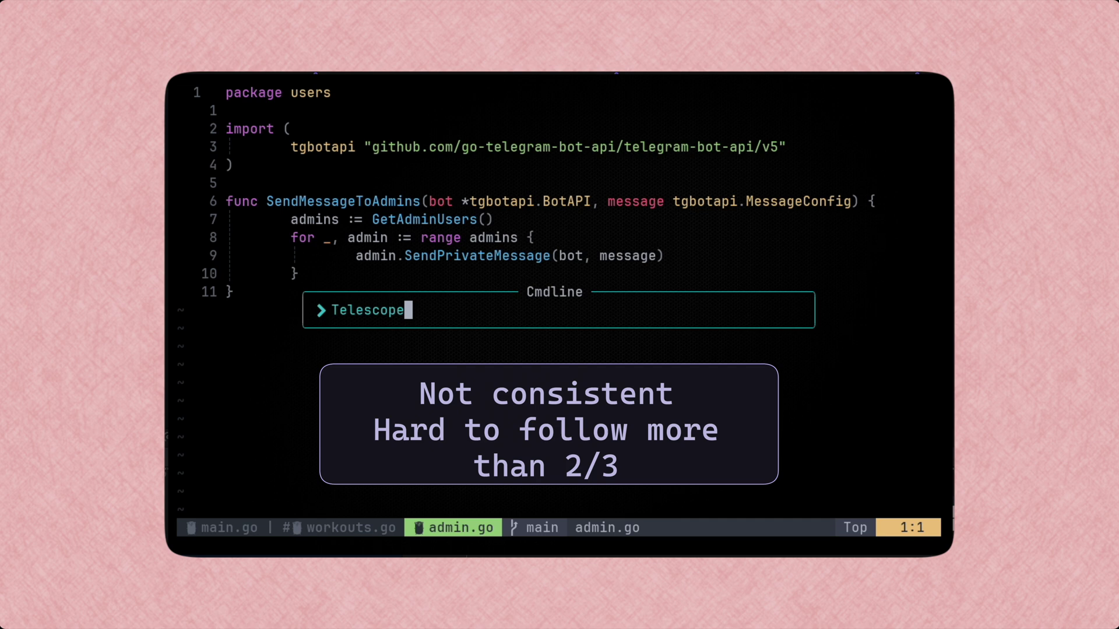
pyautogui.write(' jumplist')
pyautogui.press('Return')
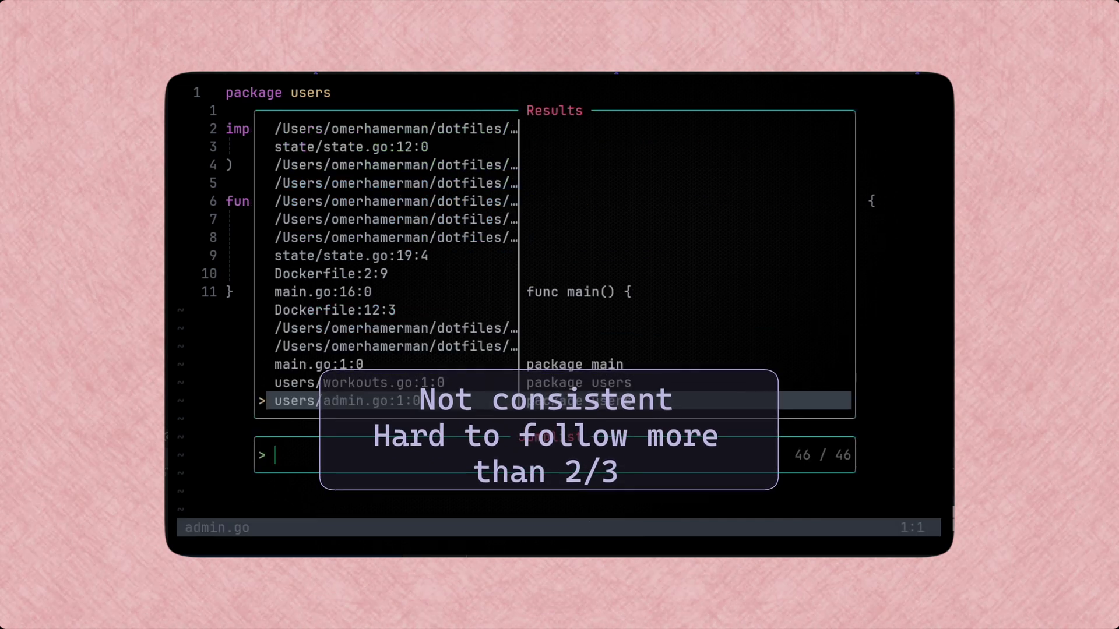
pyautogui.press('Up')
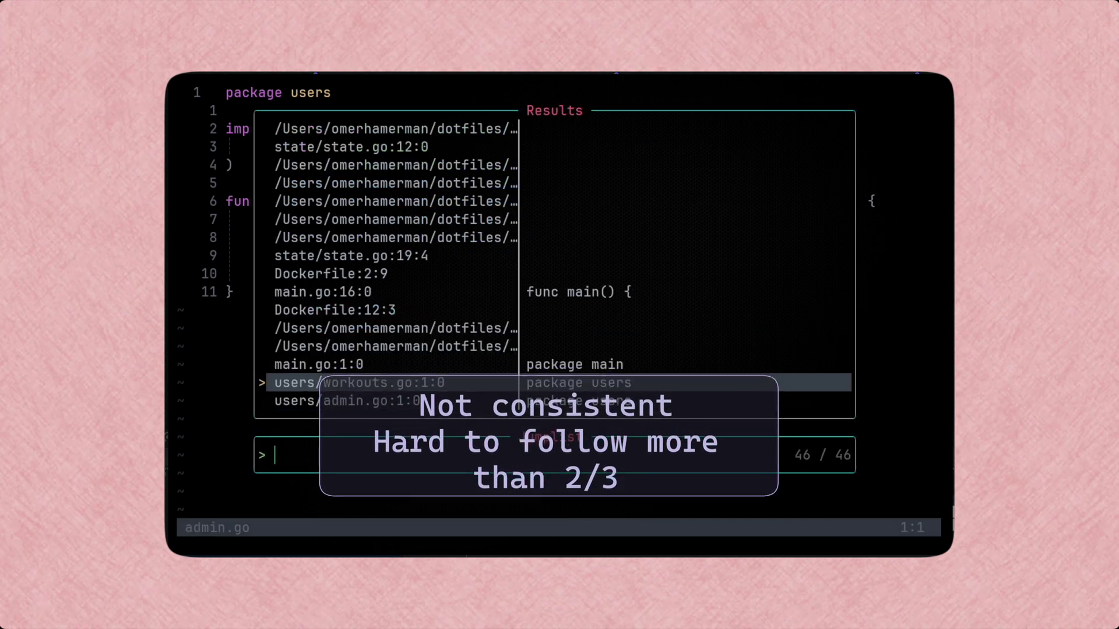
pyautogui.press('Up')
pyautogui.press('Return')
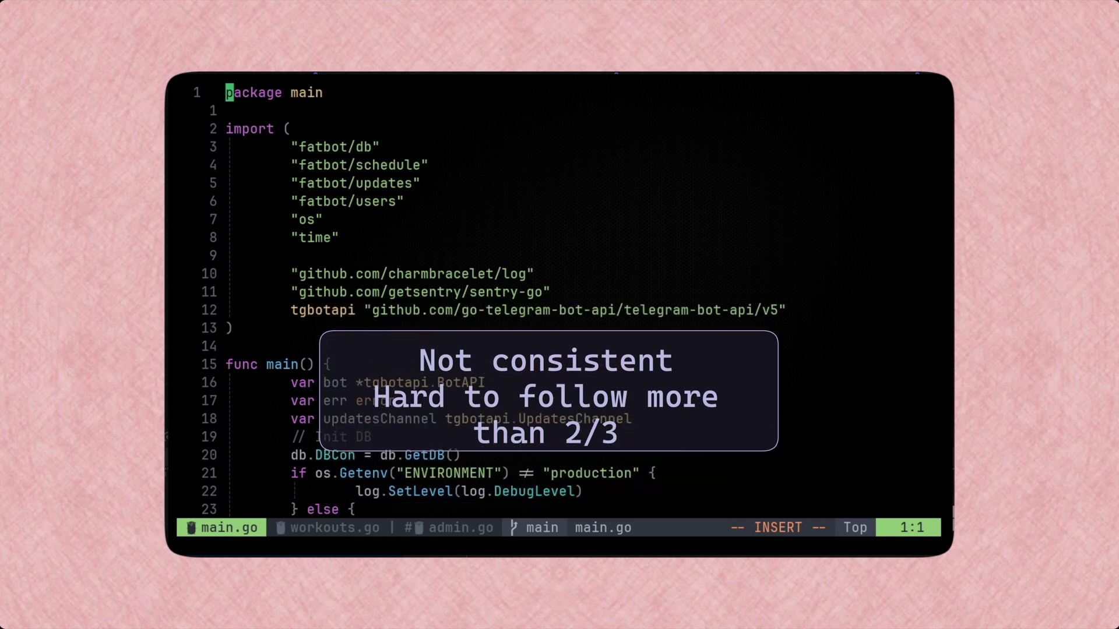
pyautogui.press(':')
pyautogui.write('Telescope jumplist')
pyautogui.press('Return')
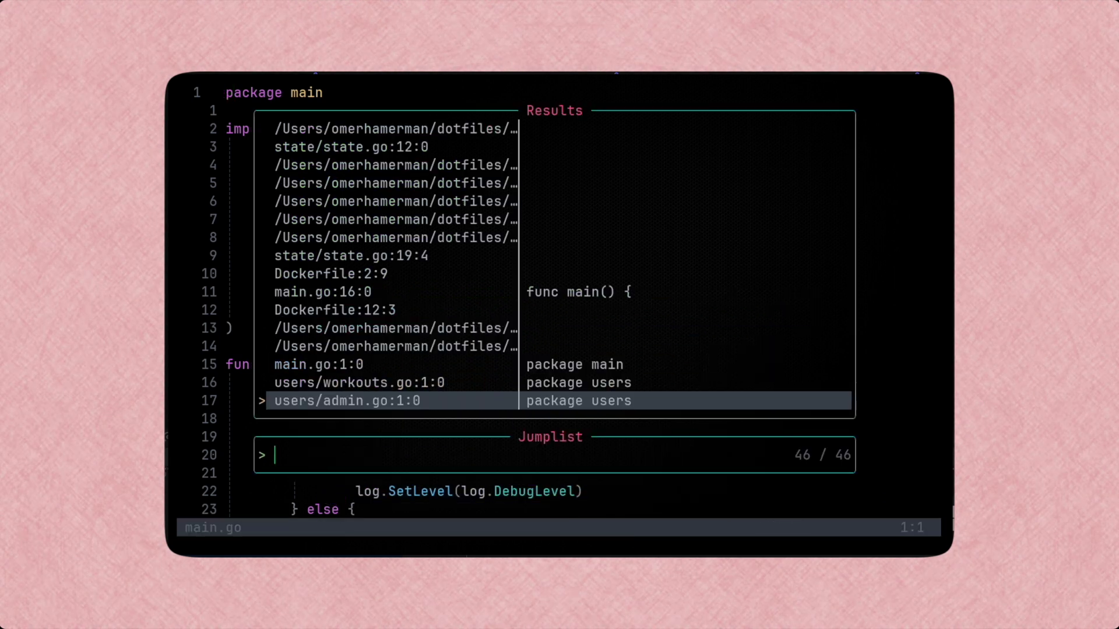
pyautogui.press('Up')
pyautogui.press('Return')
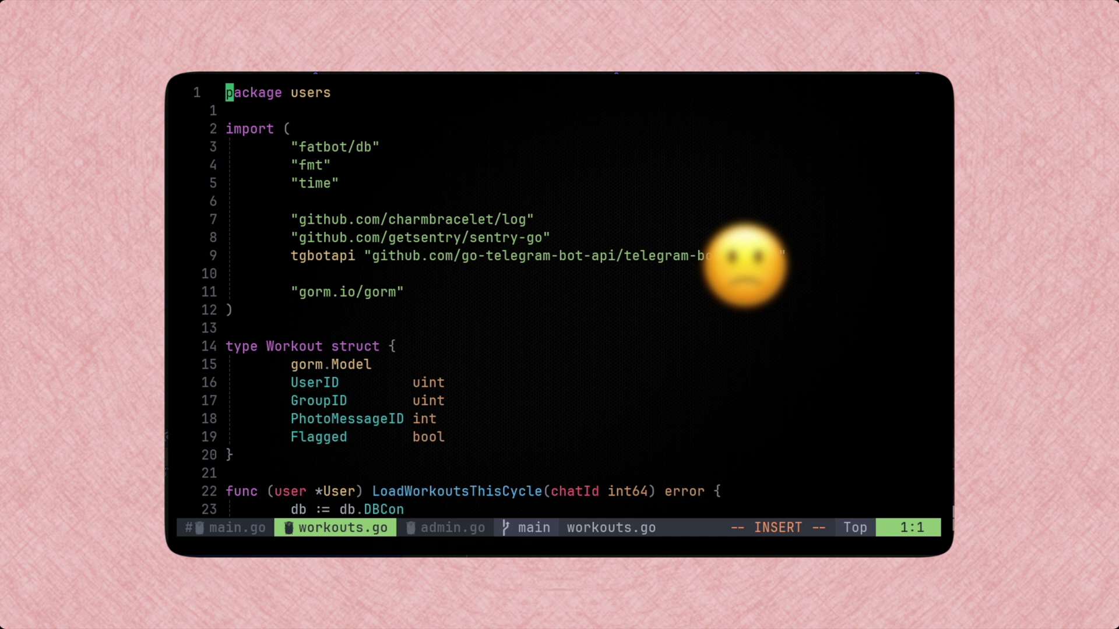
# Step back to admin.go, forward to workouts.go, then open main.go via Find Files.
pyautogui.hotkey('ctrl', 'o')
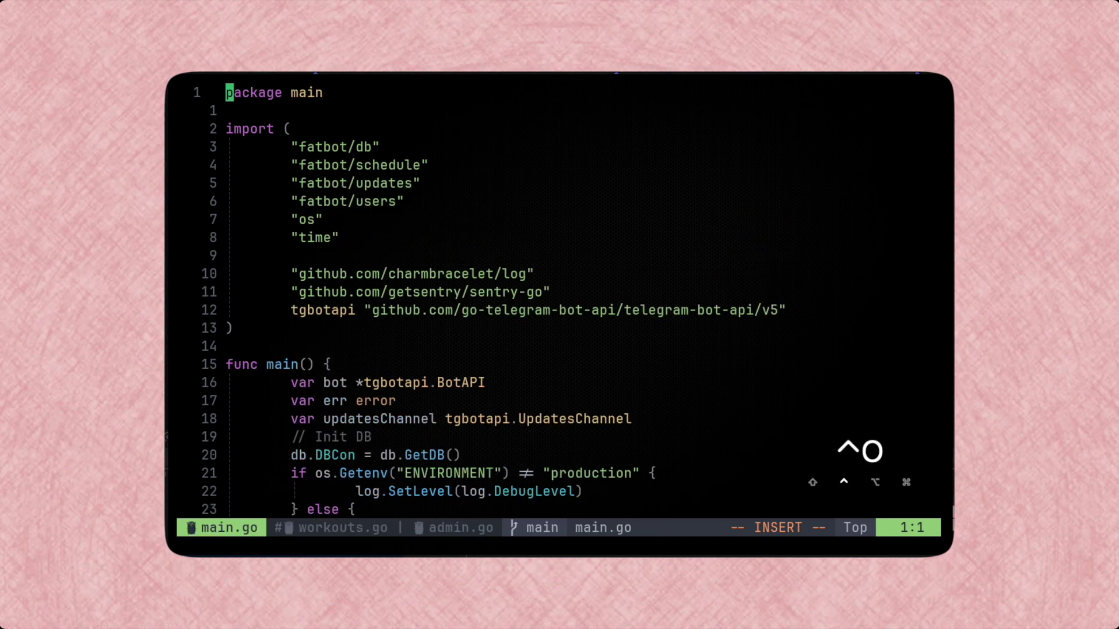
pyautogui.hotkey('ctrl', 'o')
pyautogui.hotkey('ctrl', 'i')
pyautogui.hotkey('ctrl', 'i')
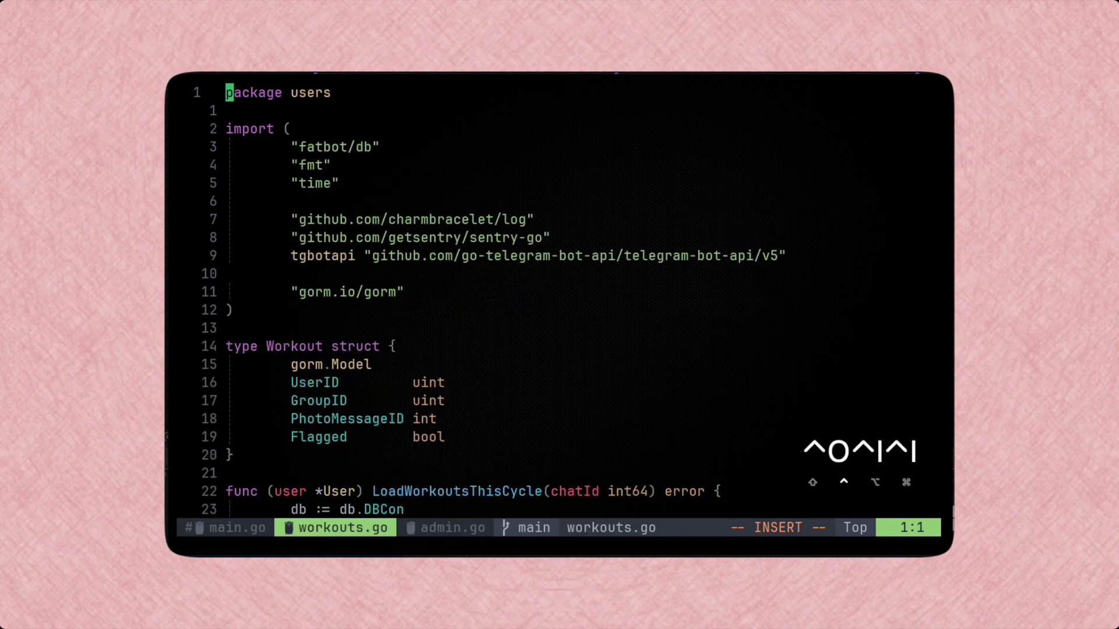
pyautogui.press('space')
pyautogui.press('f')
pyautogui.press('f')
pyautogui.write('main')
pyautogui.press('Return')
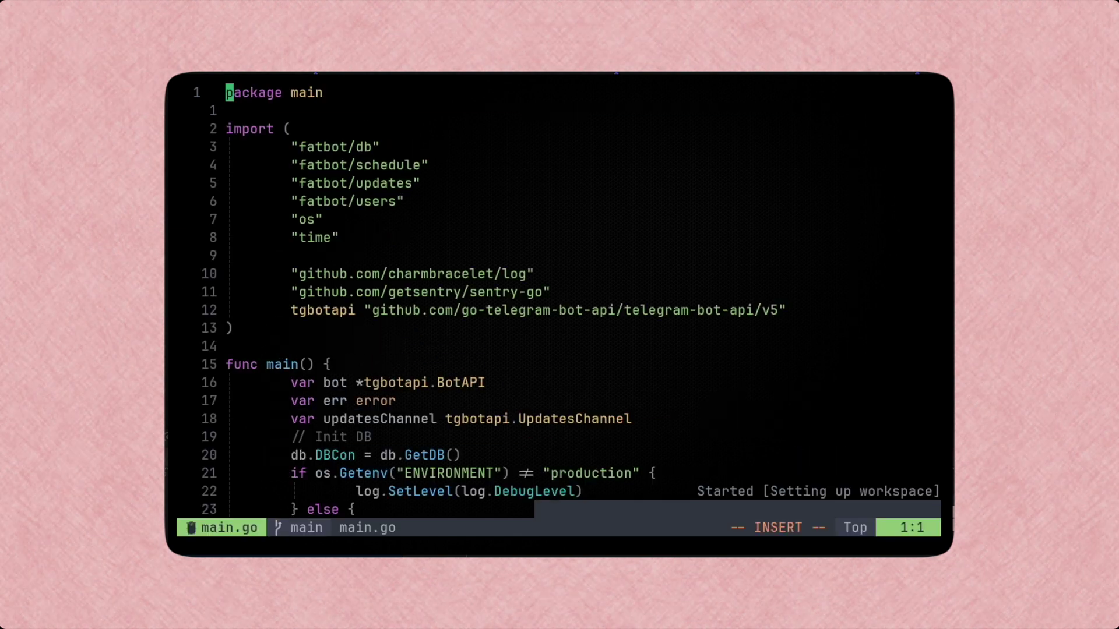
# Jump to main.go, then users/workouts.go, from the Harpoon quick menu.
pyautogui.press('space')
pyautogui.press('f')
pyautogui.press('f')
pyautogui.write('wor')
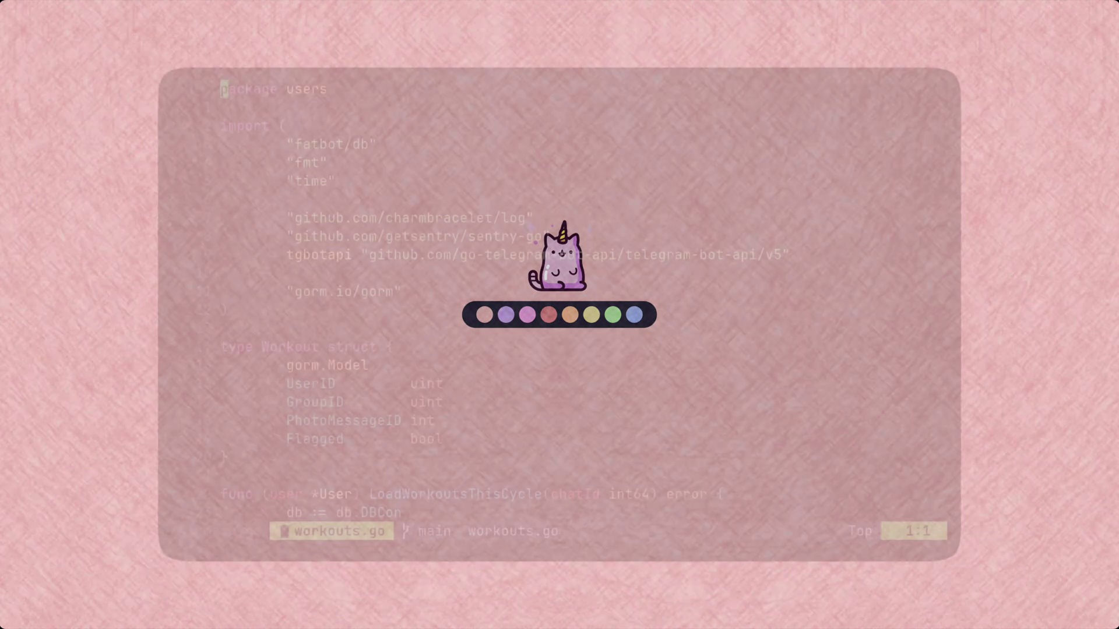
pyautogui.hotkey('ctrl', 'e')
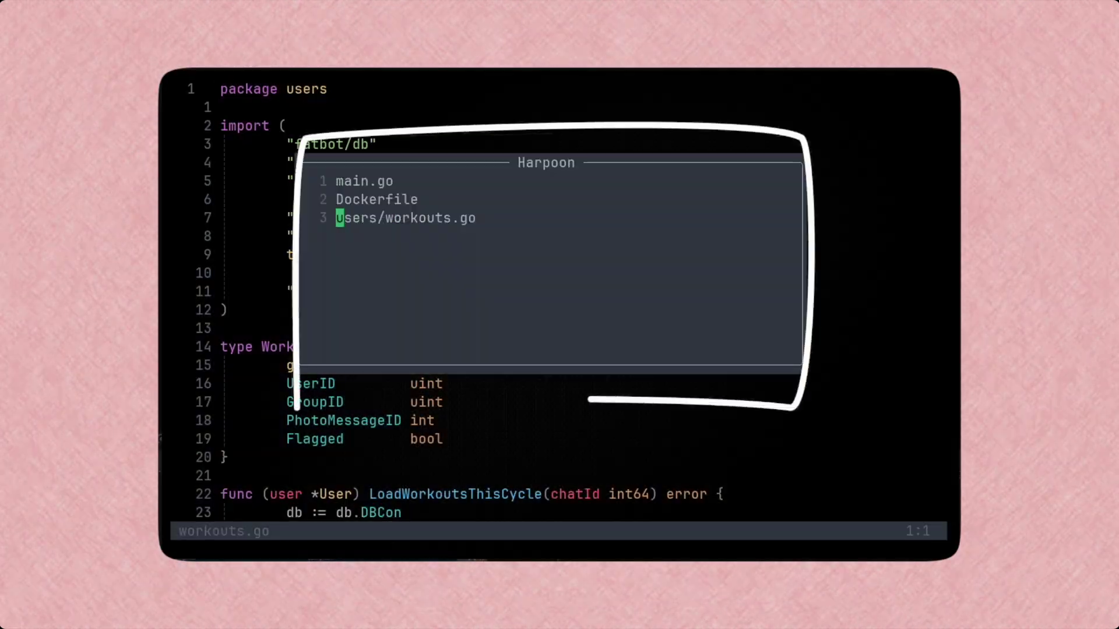
pyautogui.press('k')
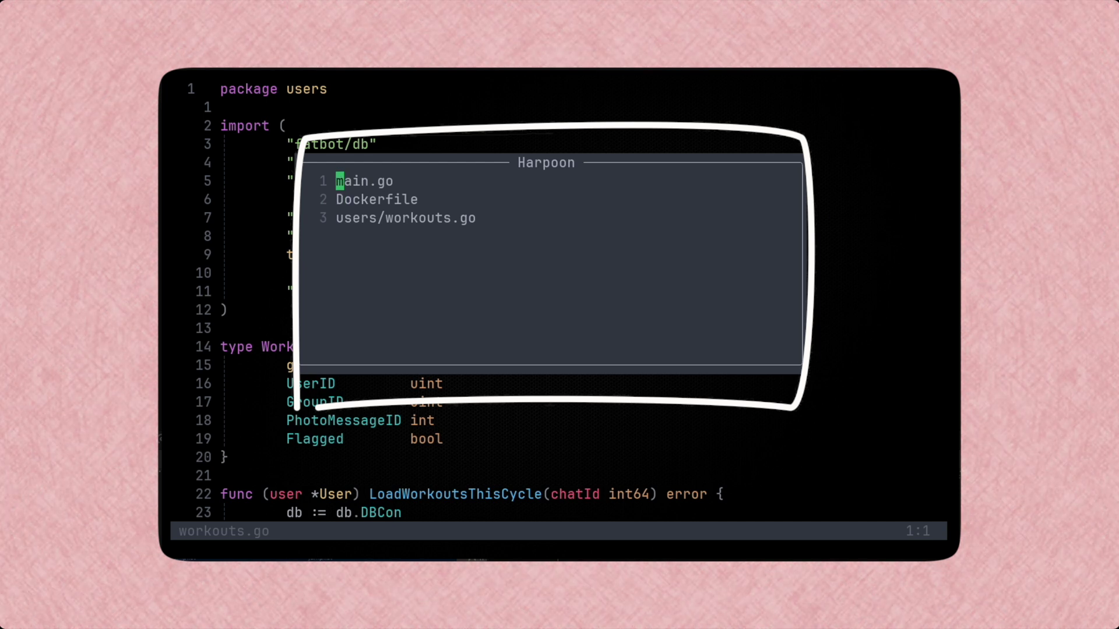
pyautogui.press('Return')
pyautogui.hotkey('ctrl', 'e')
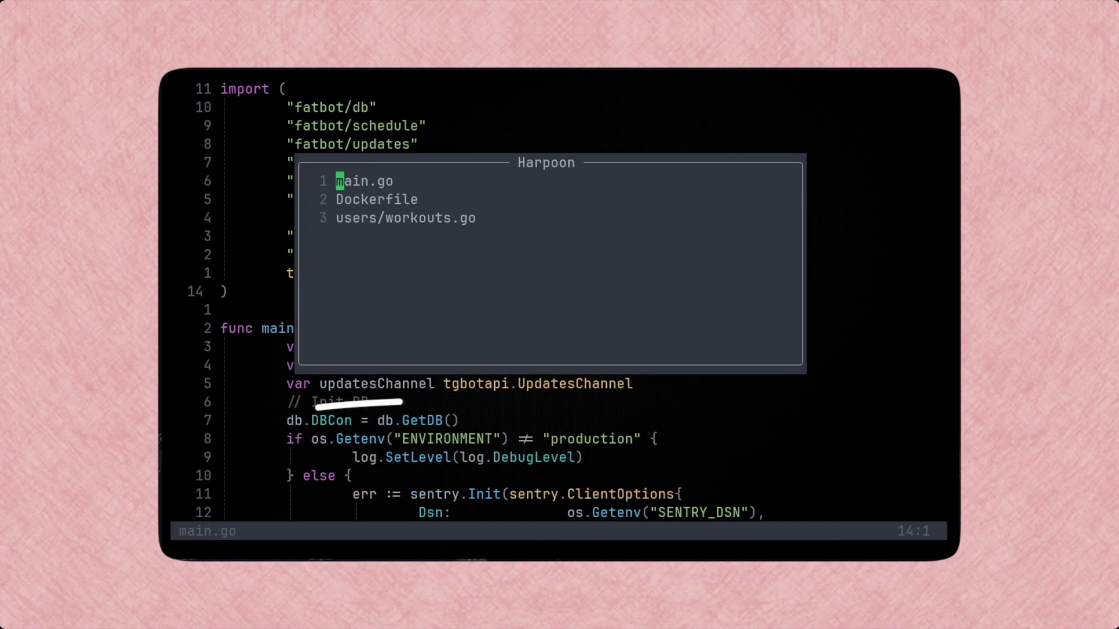
pyautogui.press('Return')
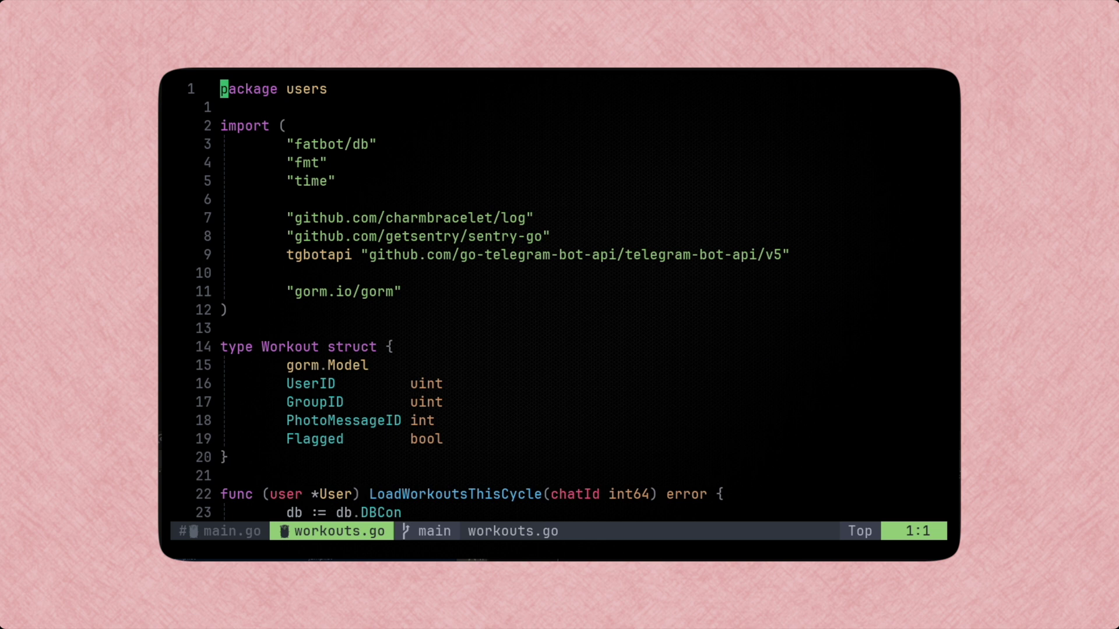
# Open the Dockerfile from Harpoon, then delete the Dockerfile and workouts.go marks.
pyautogui.hotkey('ctrl', 'e')
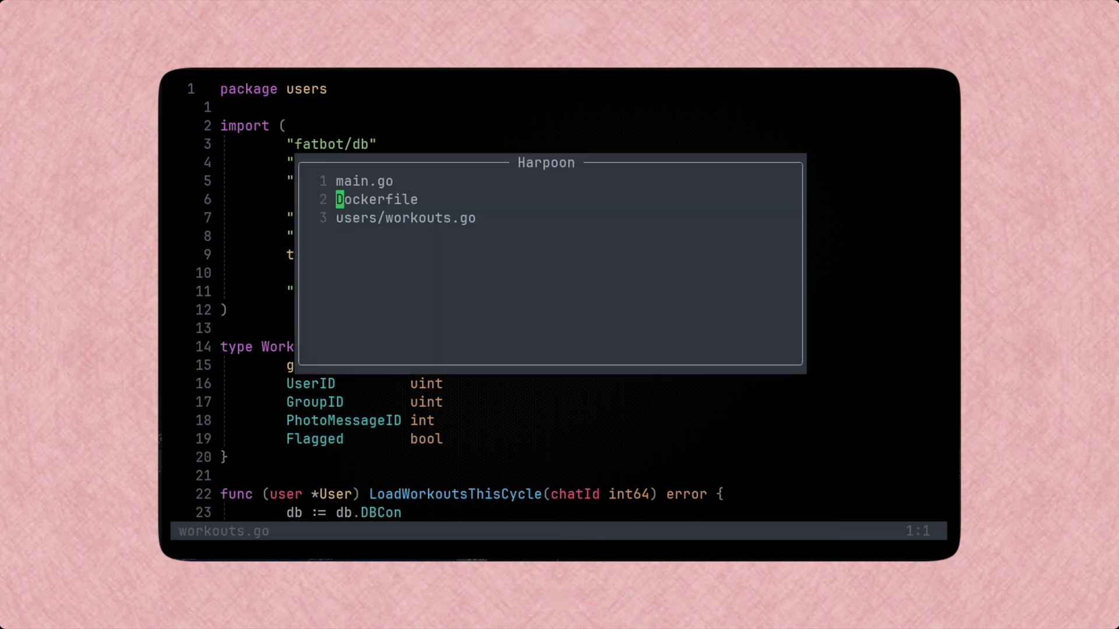
pyautogui.press('Return')
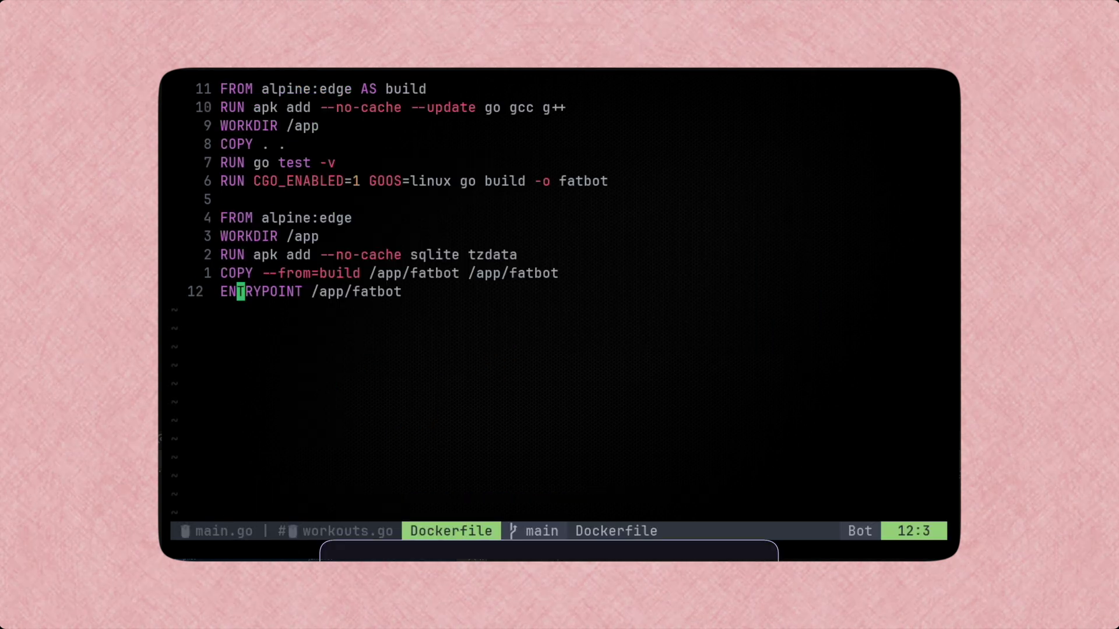
pyautogui.hotkey('ctrl', 'e')
pyautogui.press('d')
pyautogui.press('d')
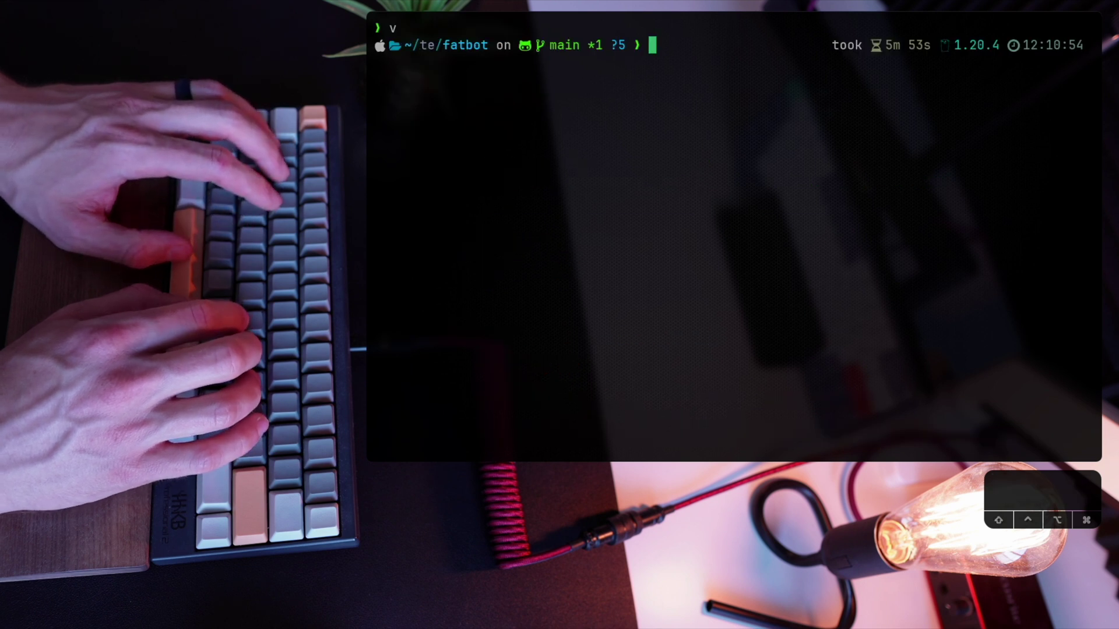
pyautogui.write('n')
# Open init.lua and move up to the <leader>sm Telescope harpoon marks keymap.
pyautogui.press('Return')
pyautogui.press('n')
pyautogui.press('n')
pyautogui.press('s')
pyautogui.press('s')
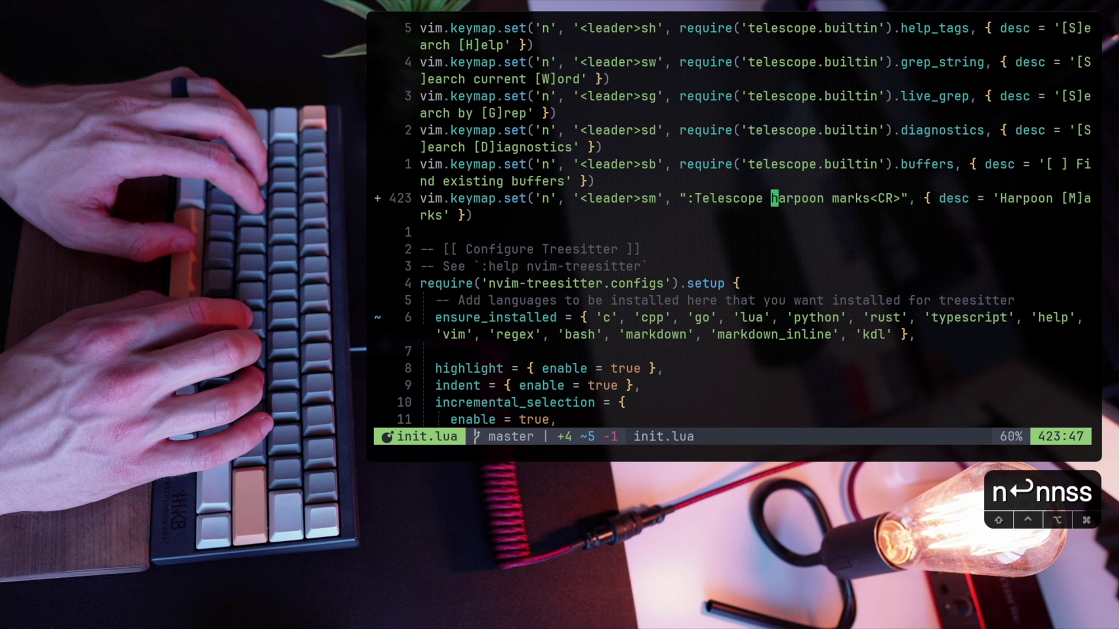
pyautogui.press('k')
pyautogui.press('k')
pyautogui.press('k')
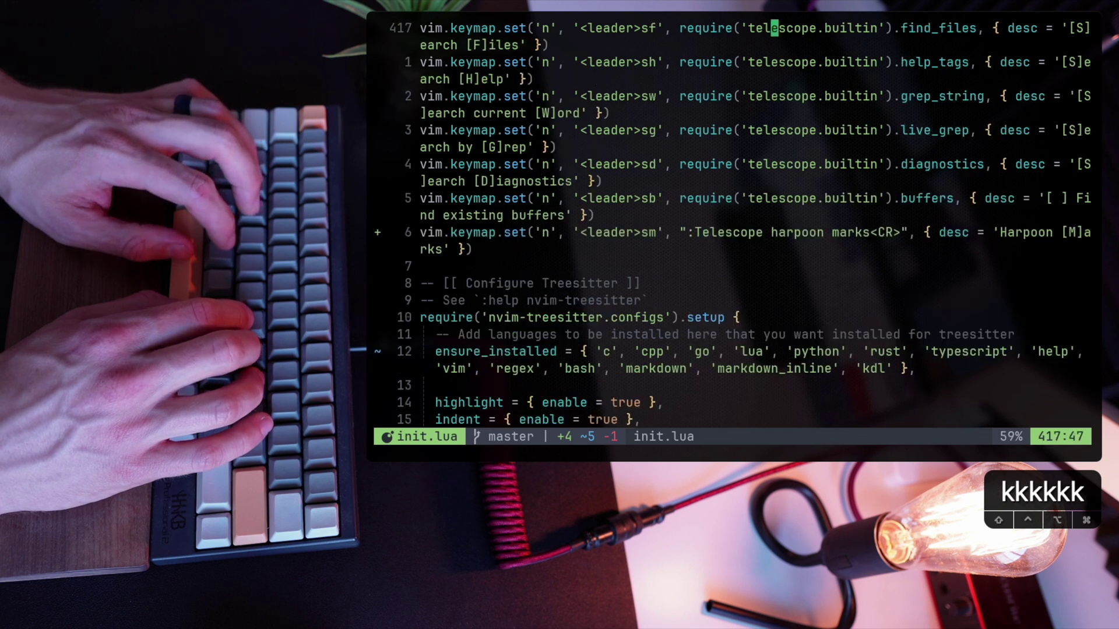
pyautogui.press('k')
pyautogui.press('k')
pyautogui.press('k')
pyautogui.press('k')
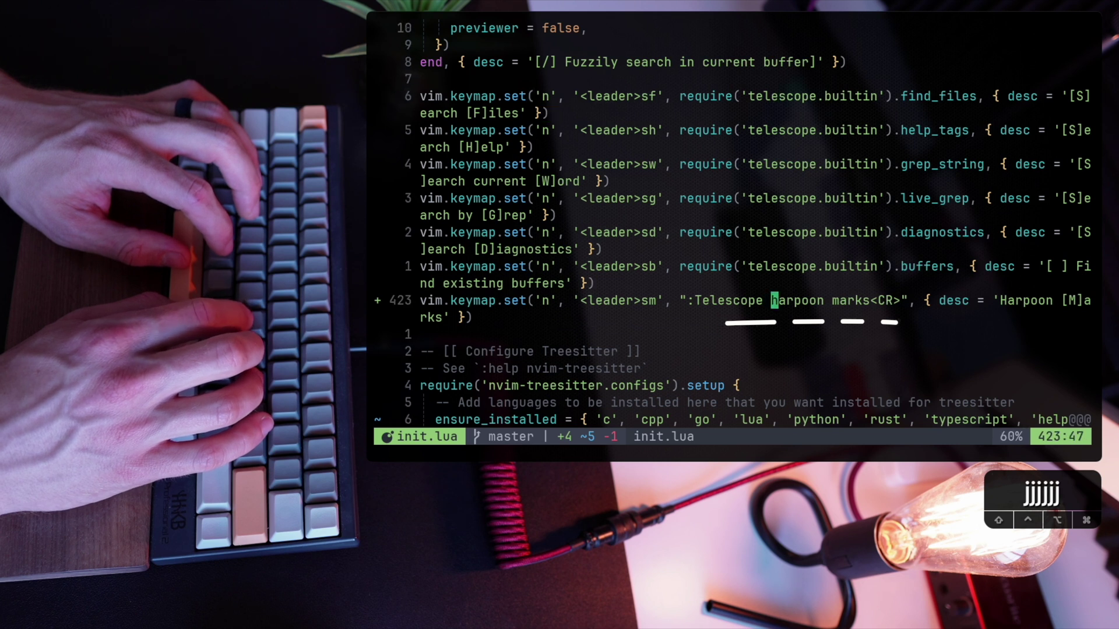
# Search for the word 'harpoon' with * and step through its matches.
pyautogui.press('*')
pyautogui.press('n')
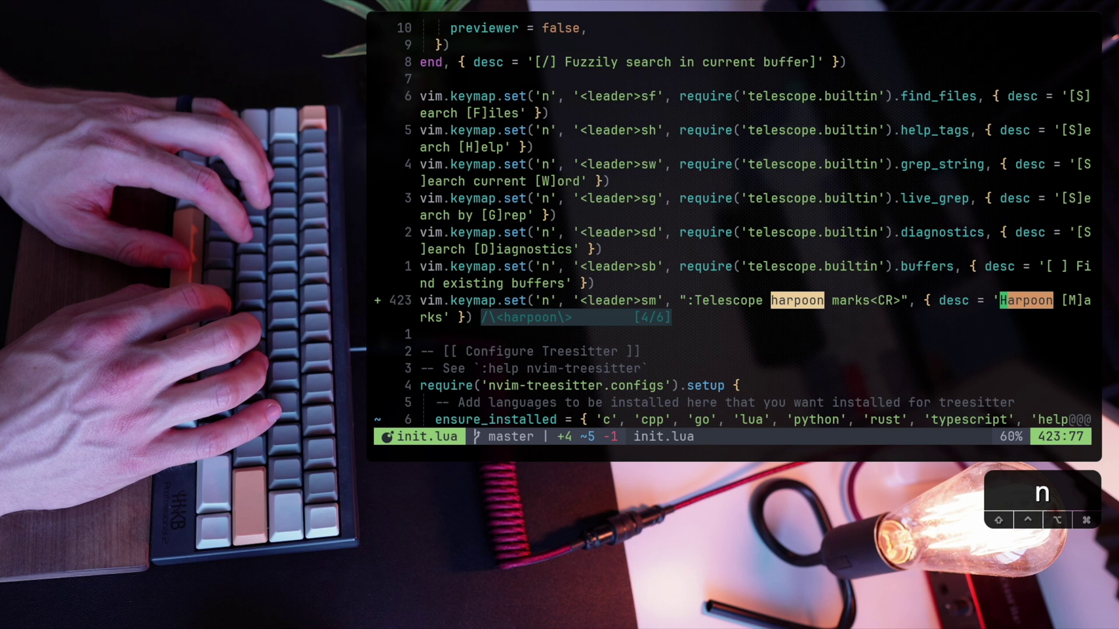
pyautogui.press('n')
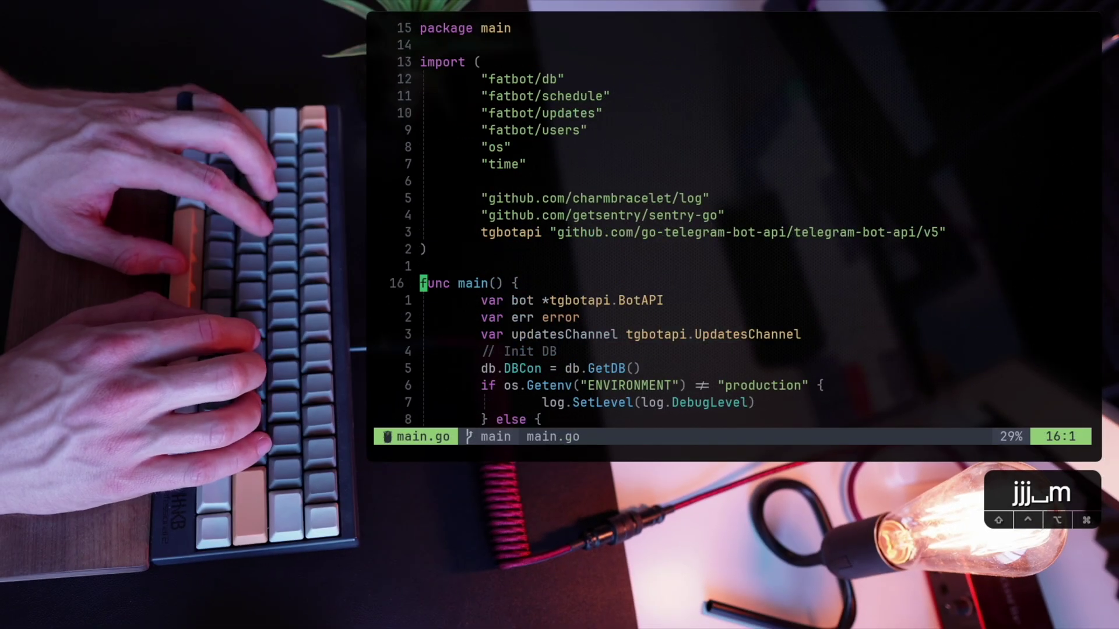
# Open state/state.go from the Harpoon quick menu.
pyautogui.press('space')
pyautogui.press('h')
pyautogui.press('t')
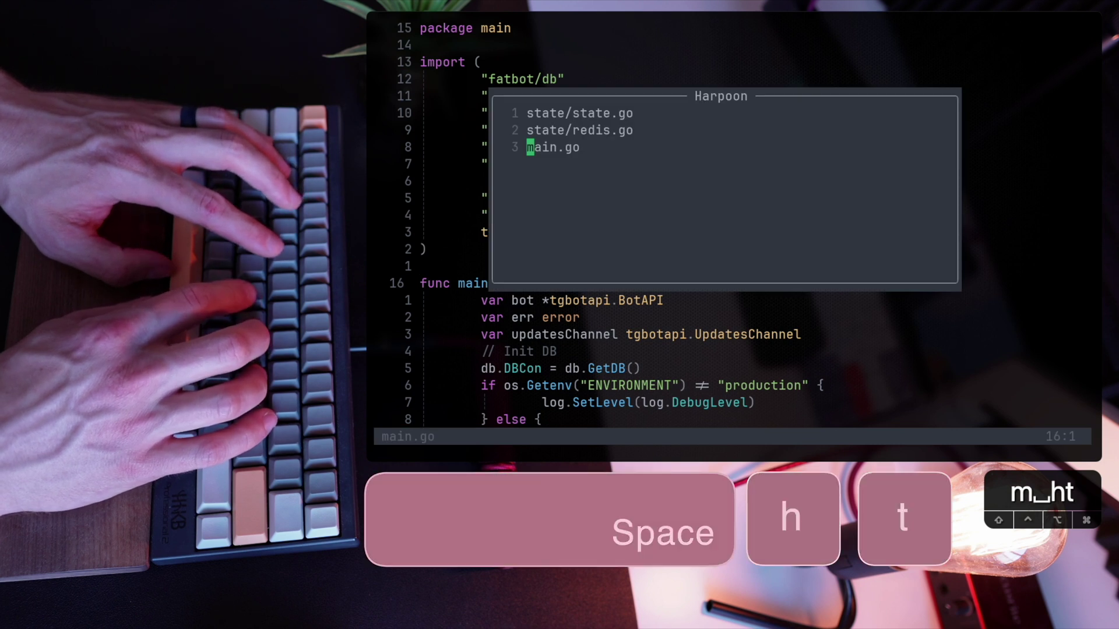
pyautogui.press('k')
pyautogui.press('k')
pyautogui.press('Return')
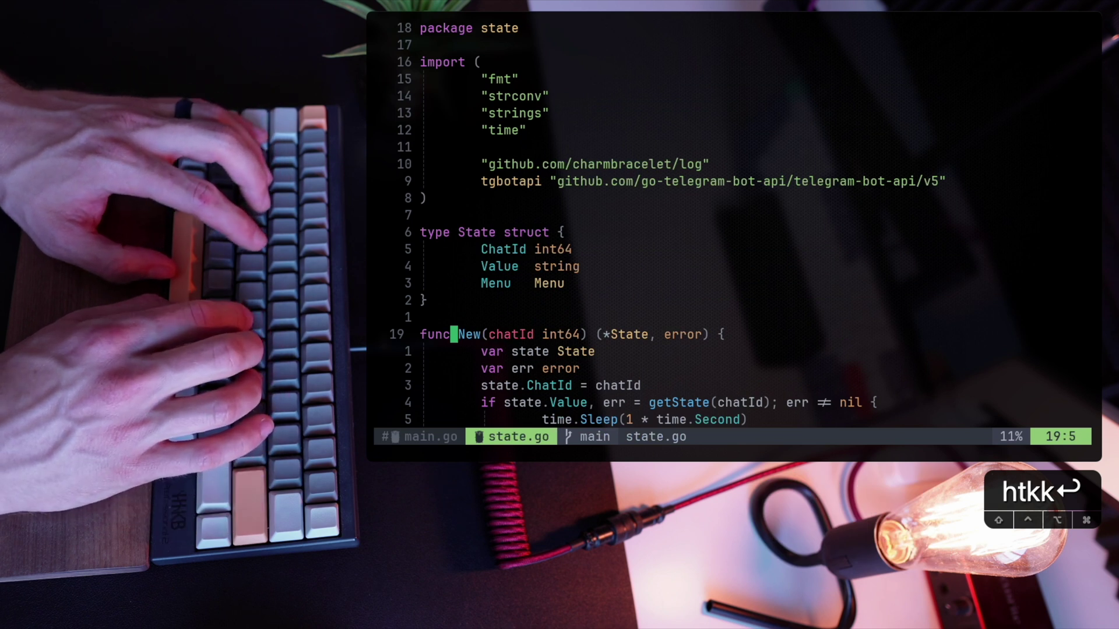
# Run :lua require('harpoon.ui').nav_next() to jump to the next marked file.
pyautogui.press('space')
pyautogui.press('h')
pyautogui.press('t')
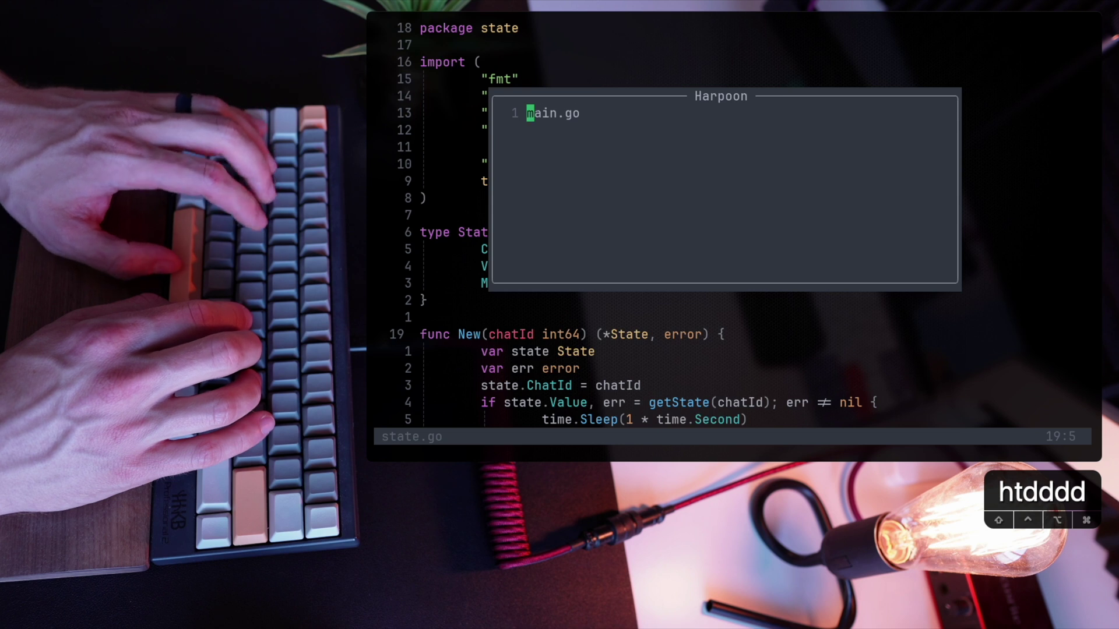
pyautogui.press('Escape')
pyautogui.write(':u')
pyautogui.press('BackSpace')
pyautogui.write('lua ')
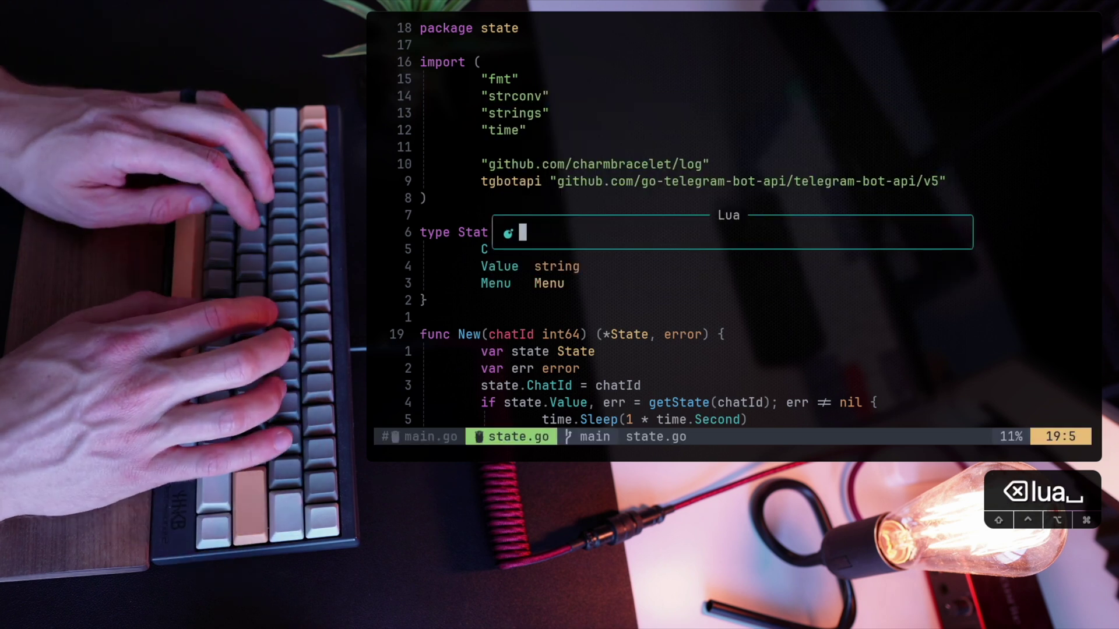
pyautogui.write('require("harpoon.ui").nav_next()')
pyautogui.press('Return')
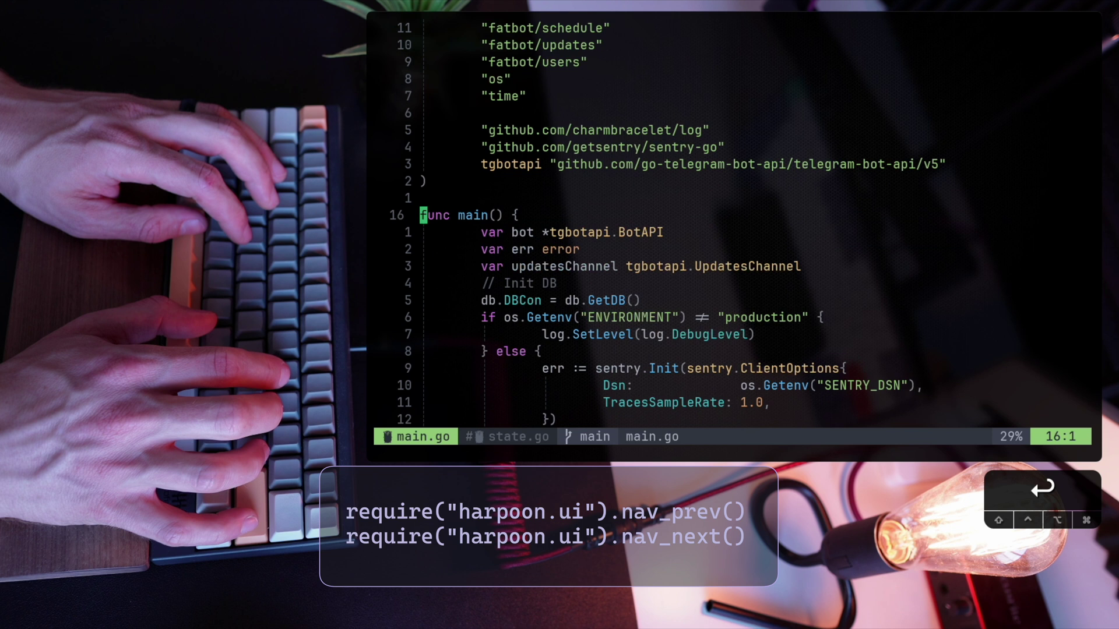
# Rerun nav_next from command history and show the Harpoon mark list.
pyautogui.press(':')
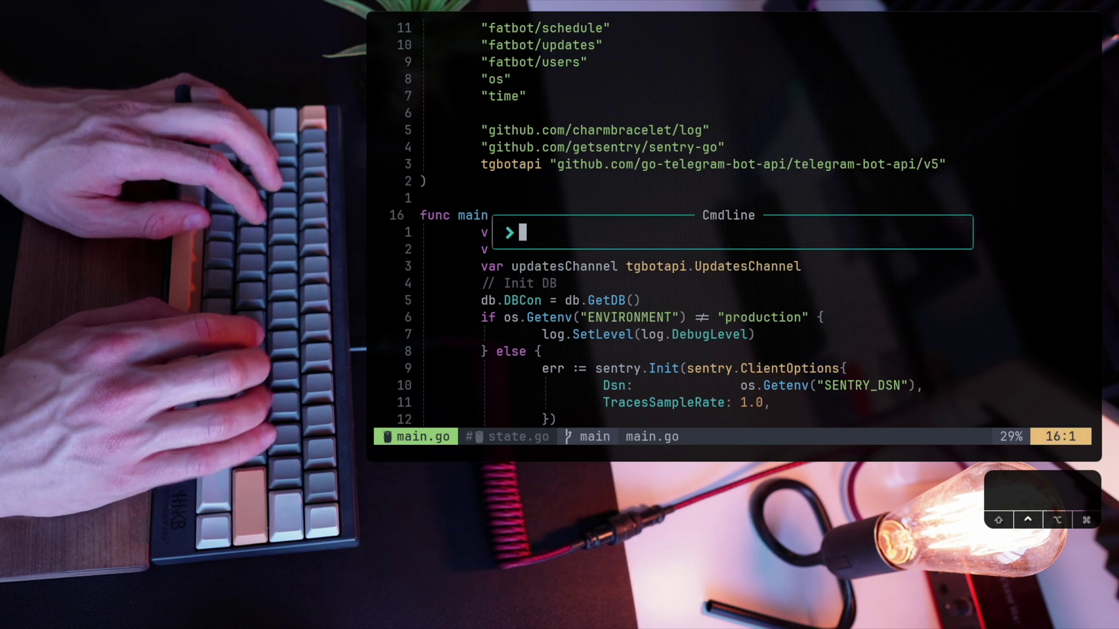
pyautogui.hotkey('ctrl', 'p')
pyautogui.press('Return')
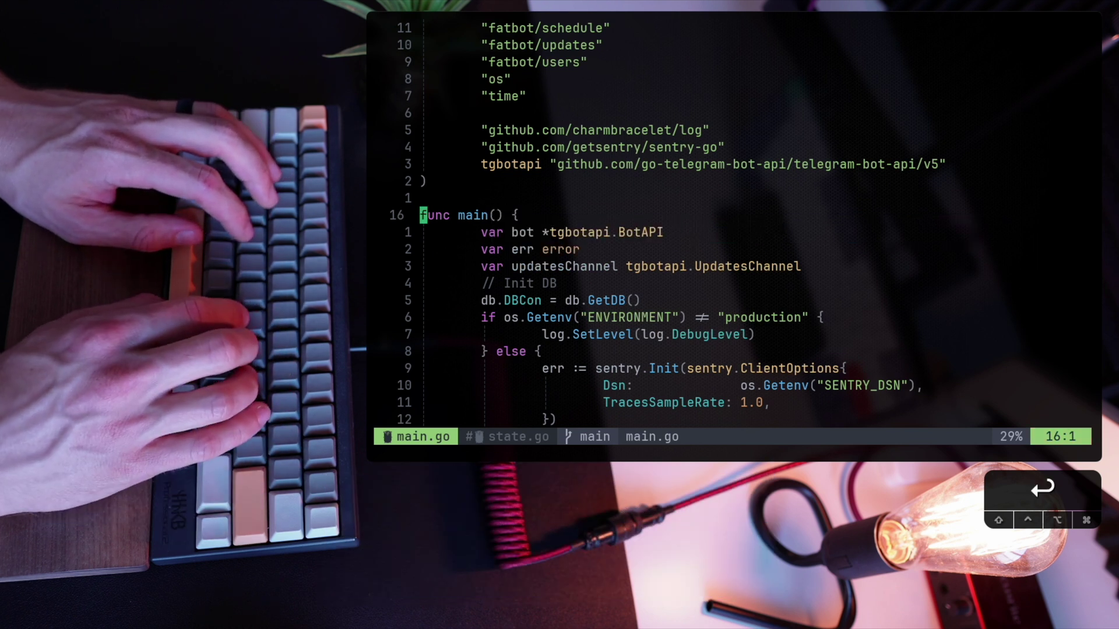
pyautogui.press('space')
pyautogui.press('h')
pyautogui.press('t')
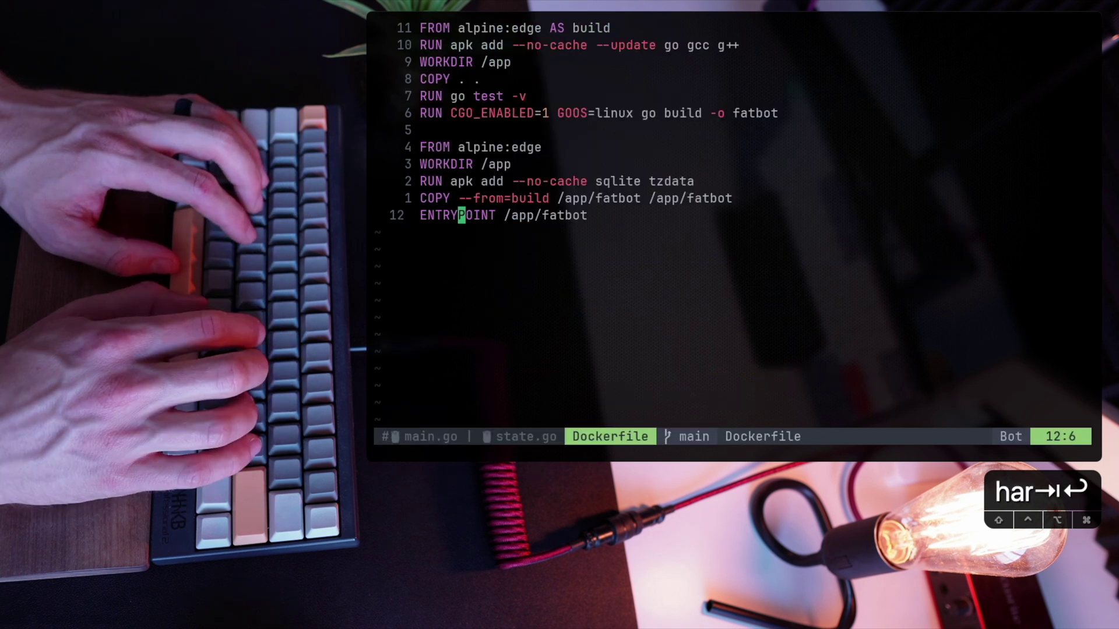
# Bring up and dismiss the Telescope help topics search.
pyautogui.press('space')
pyautogui.press('s')
pyautogui.press('h')
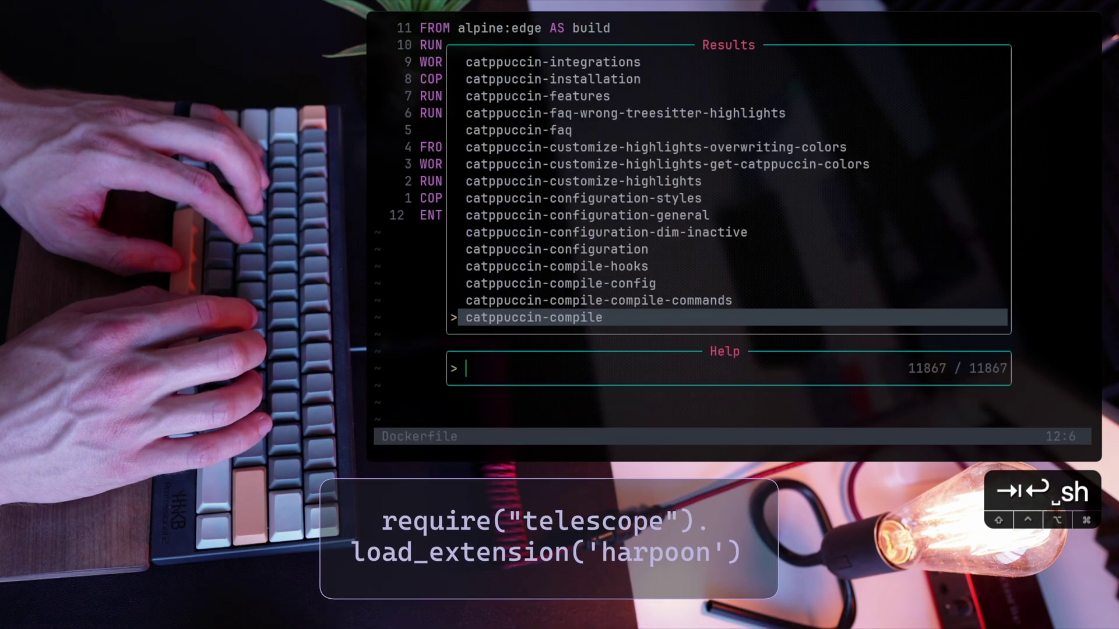
pyautogui.press('Escape')
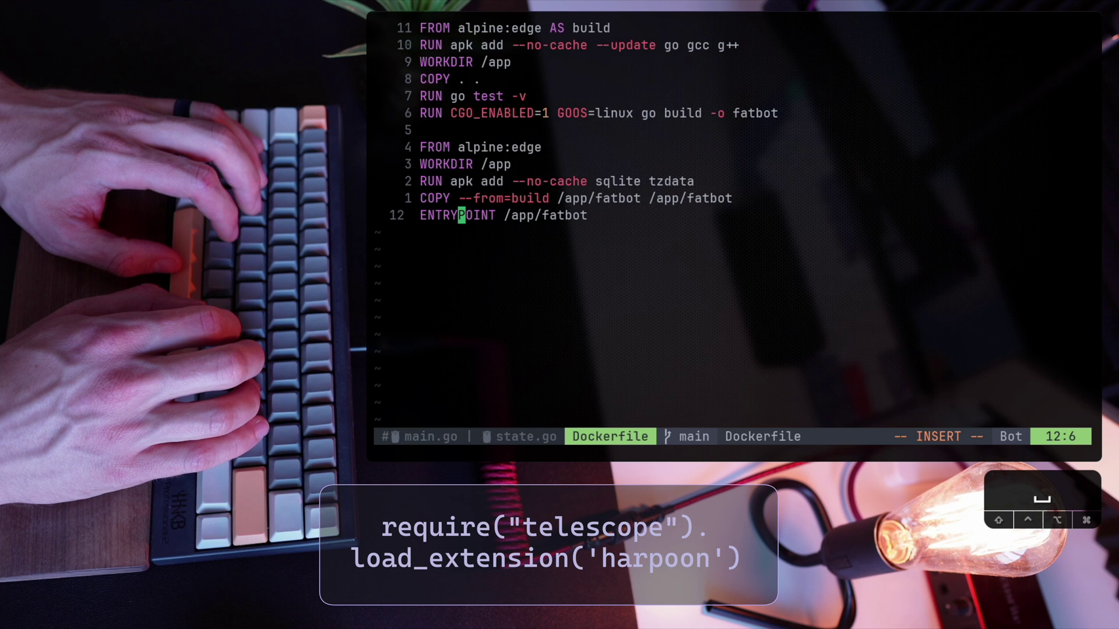
# Jump to the Dockerfile from the Telescope Harpoon marks picker.
pyautogui.press('space')
pyautogui.press('s')
pyautogui.press('m')
pyautogui.press('Up')
pyautogui.press('Down')
pyautogui.press('Up')
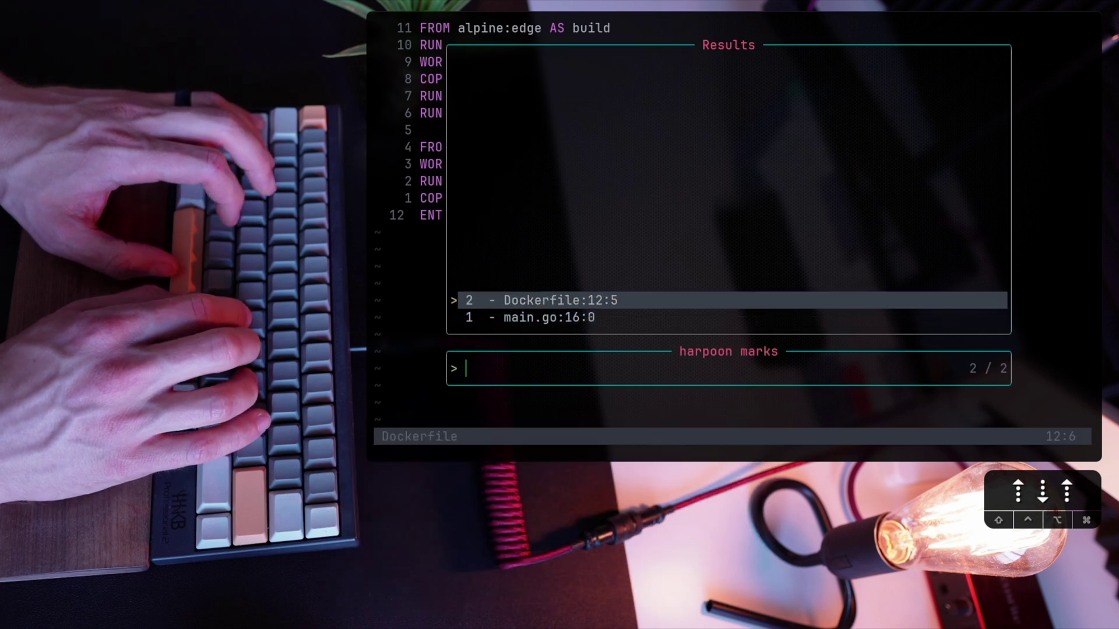
pyautogui.press('Down')
pyautogui.press('Up')
pyautogui.press('Return')
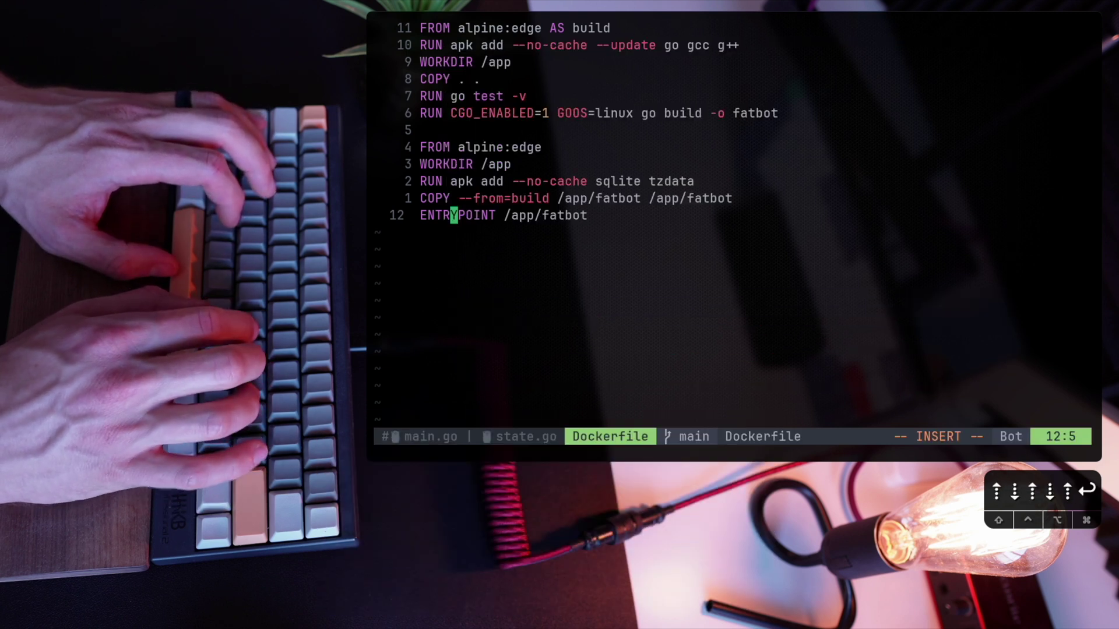
# Jump to main.go from the Telescope Harpoon marks picker.
pyautogui.press('space')
pyautogui.press('s')
pyautogui.press('m')
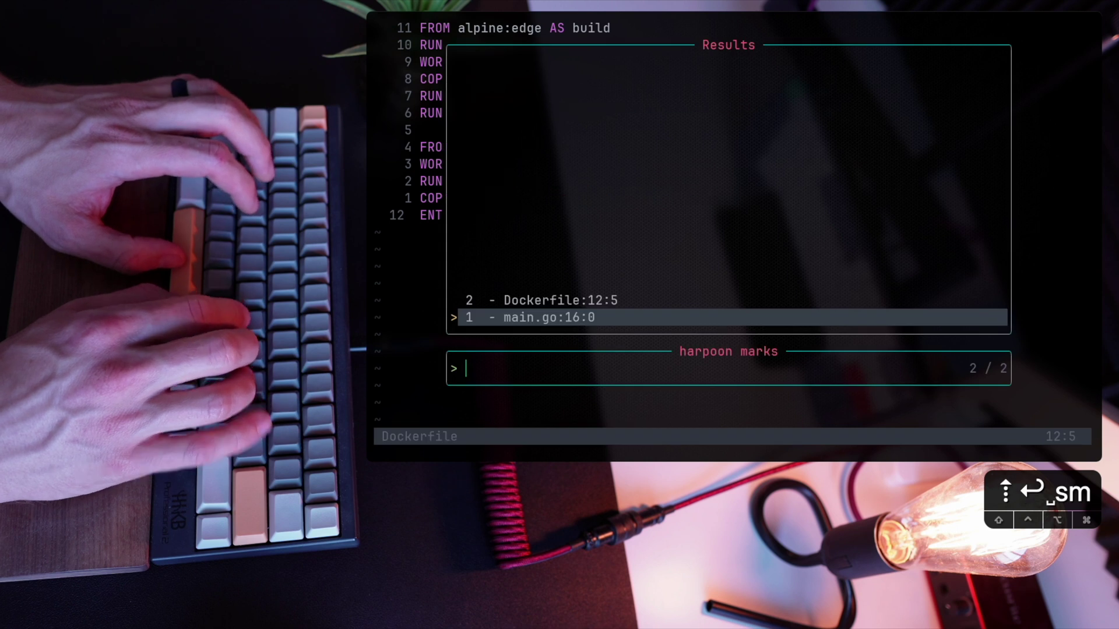
pyautogui.press('Return')
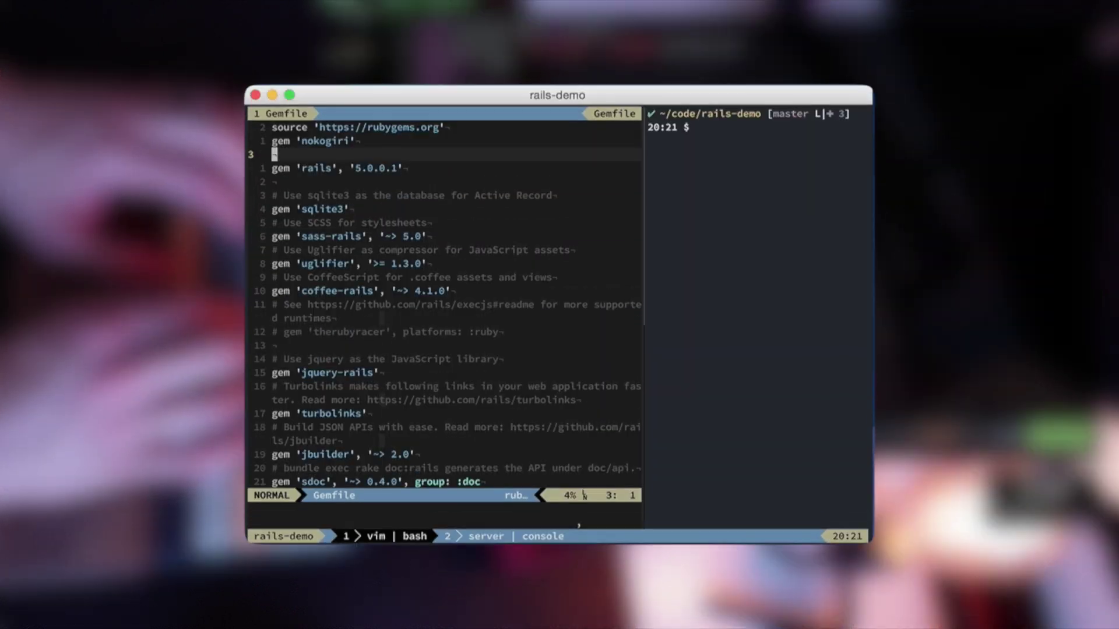
pyautogui.press('v')
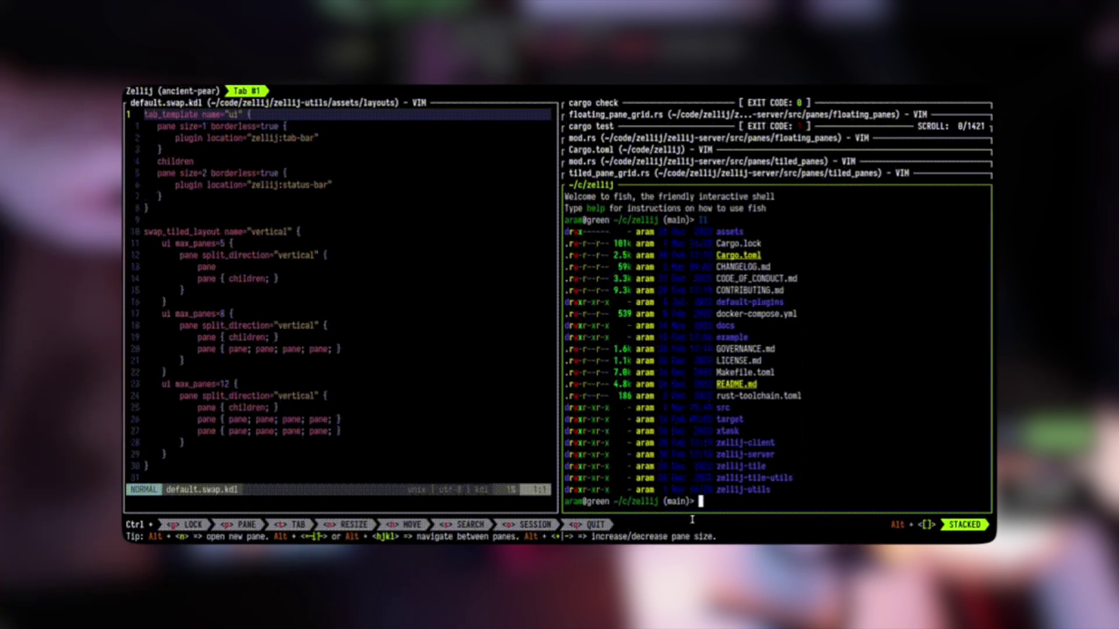
# Focus the tiled_pane_grid.rs pane with Alt+k, collapsing the fish pane to its title.
pyautogui.hotkey('alt', 'k')
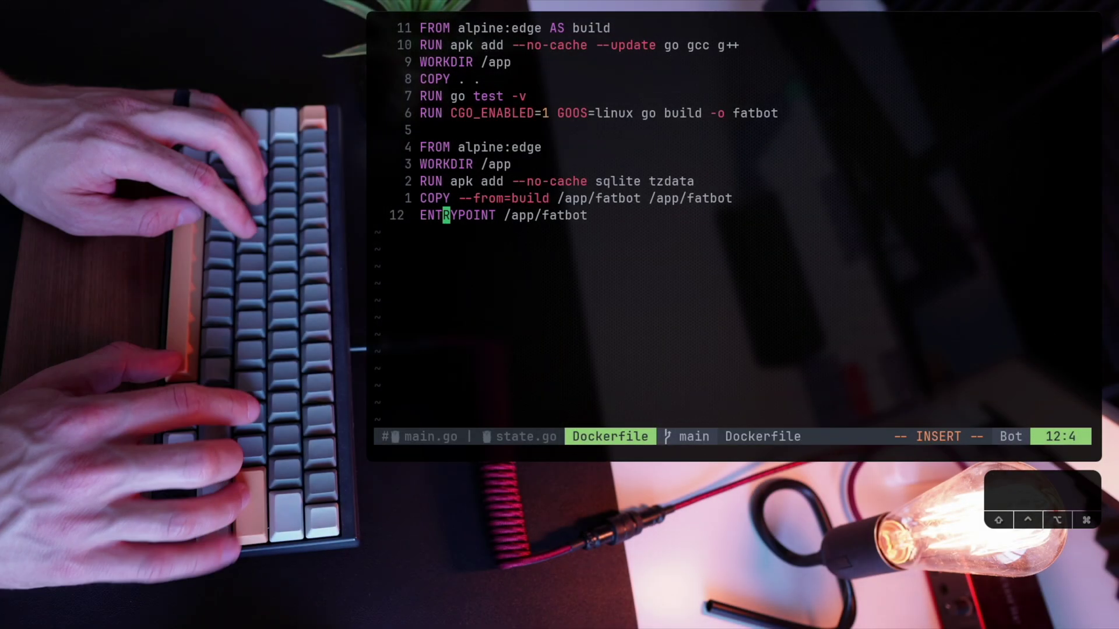
pyautogui.write('lua require("harpoon.tmux").sendCommand(1, "ls -La")')
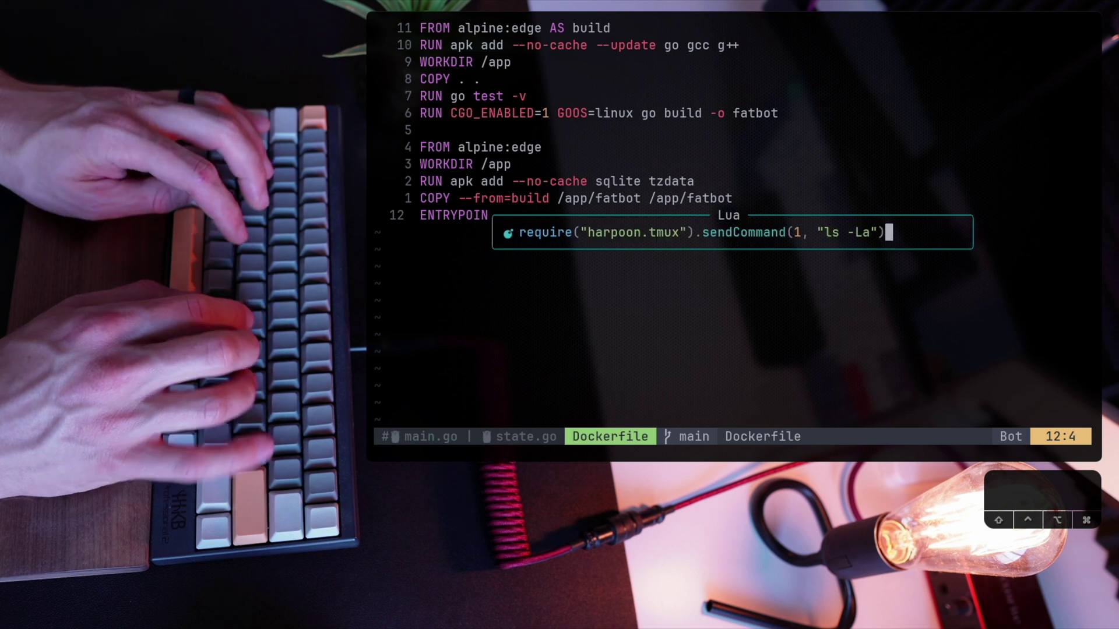
# Run Harpoon's tmux sendCommand to send 'ls -La' to window 1.
pyautogui.press('Return')
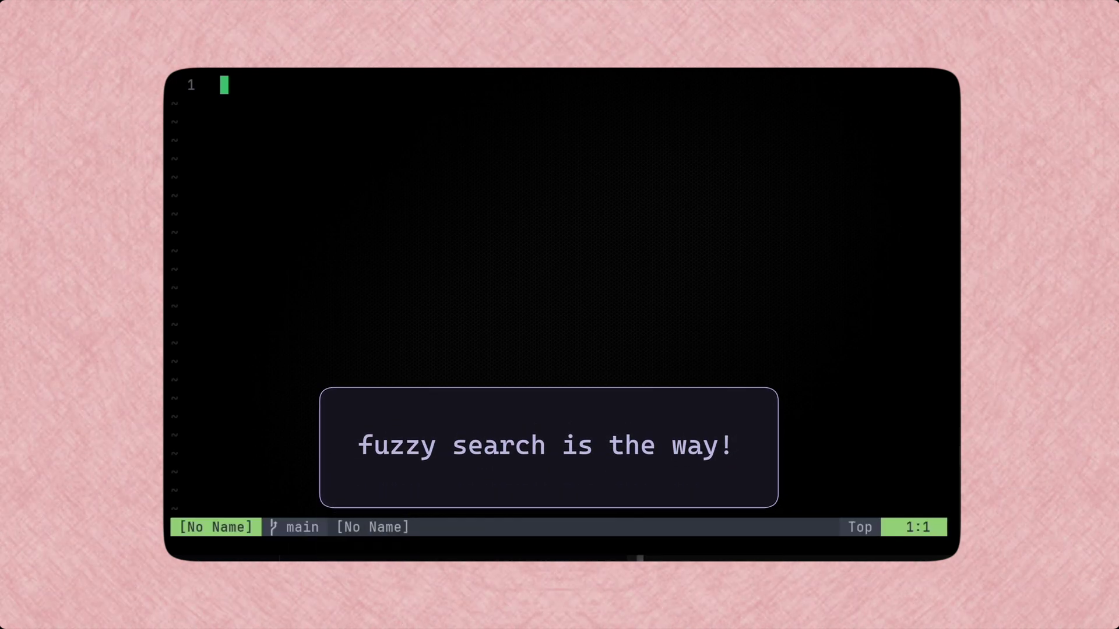
# Open main.go, then users/workouts.go, through Telescope find files.
pyautogui.press('space')
pyautogui.press('f')
pyautogui.press('f')
pyautogui.write('ma')
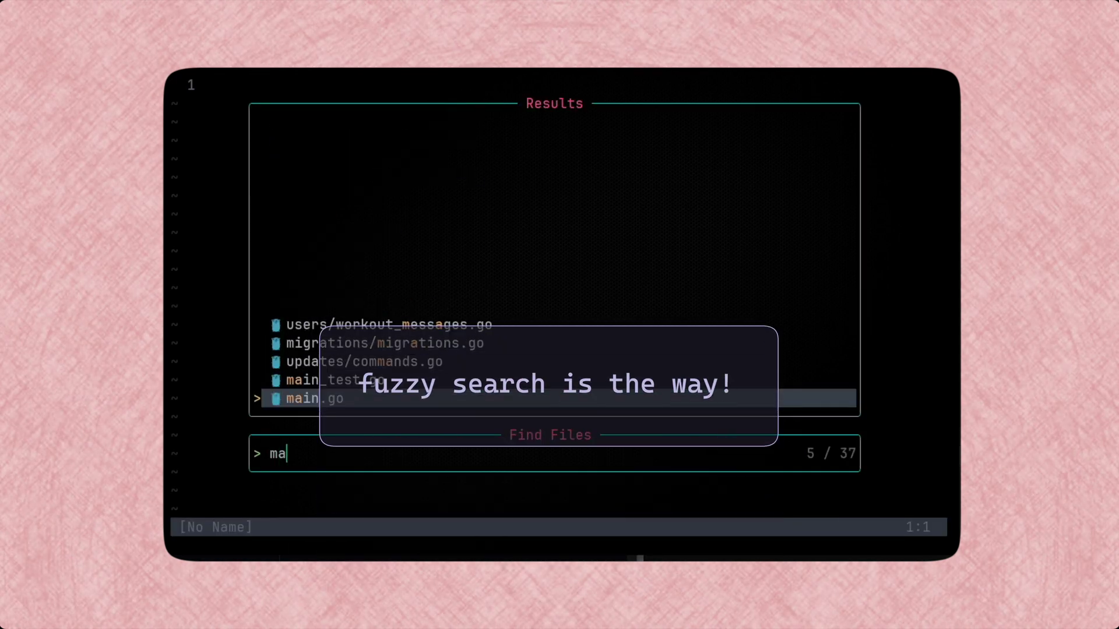
pyautogui.write('in')
pyautogui.press('Return')
pyautogui.press('j')
pyautogui.press('j')
pyautogui.press('j')
pyautogui.press('j')
pyautogui.press('j')
pyautogui.press('j')
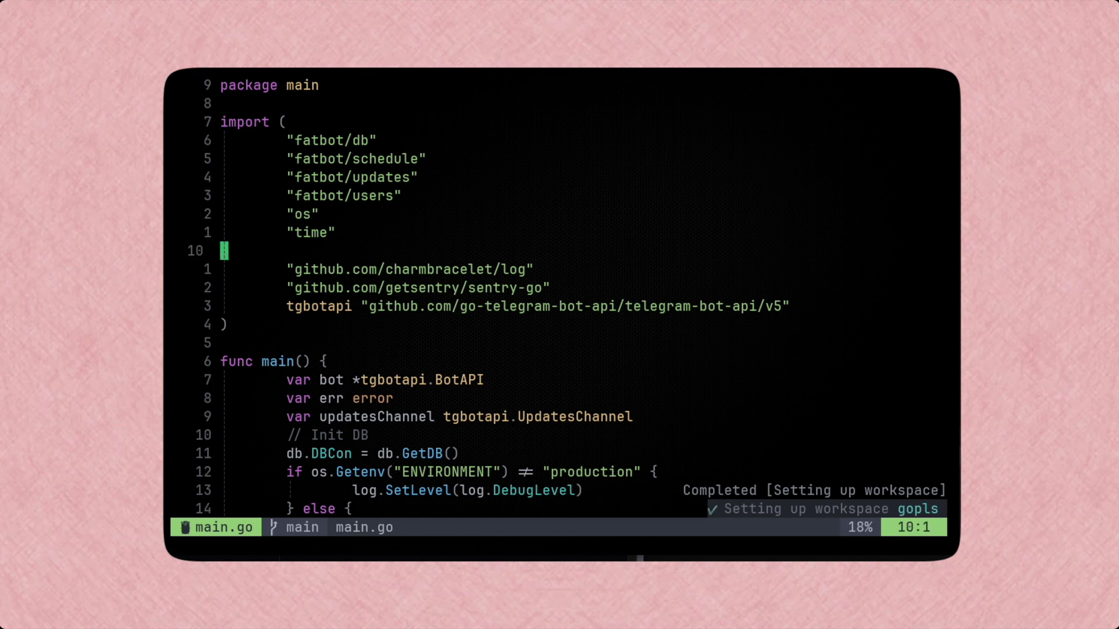
pyautogui.press('space')
pyautogui.press('f')
pyautogui.press('f')
pyautogui.write('work')
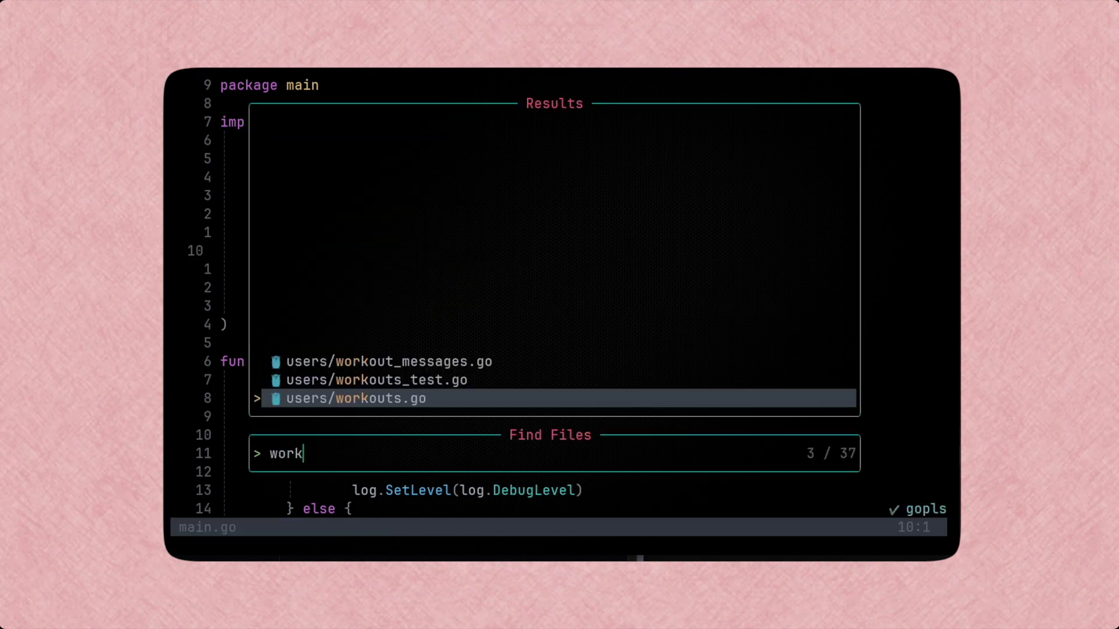
pyautogui.press('Return')
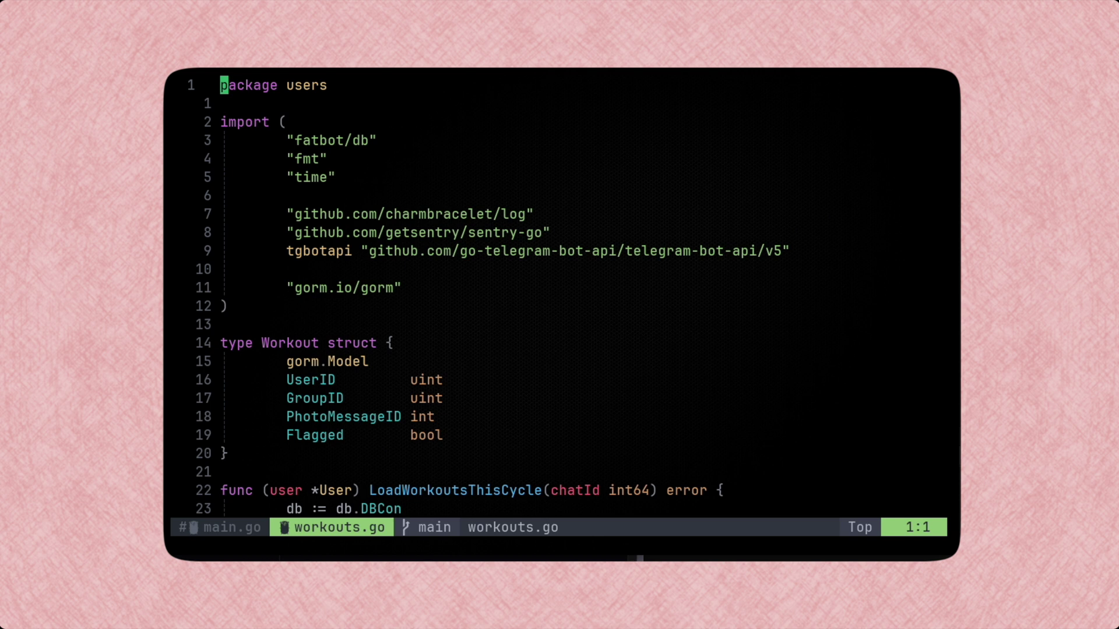
# Browse the main.go and workouts.go entries in the Harpoon quick menu, then close it.
pyautogui.hotkey('ctrl', 'e')
pyautogui.press('k')
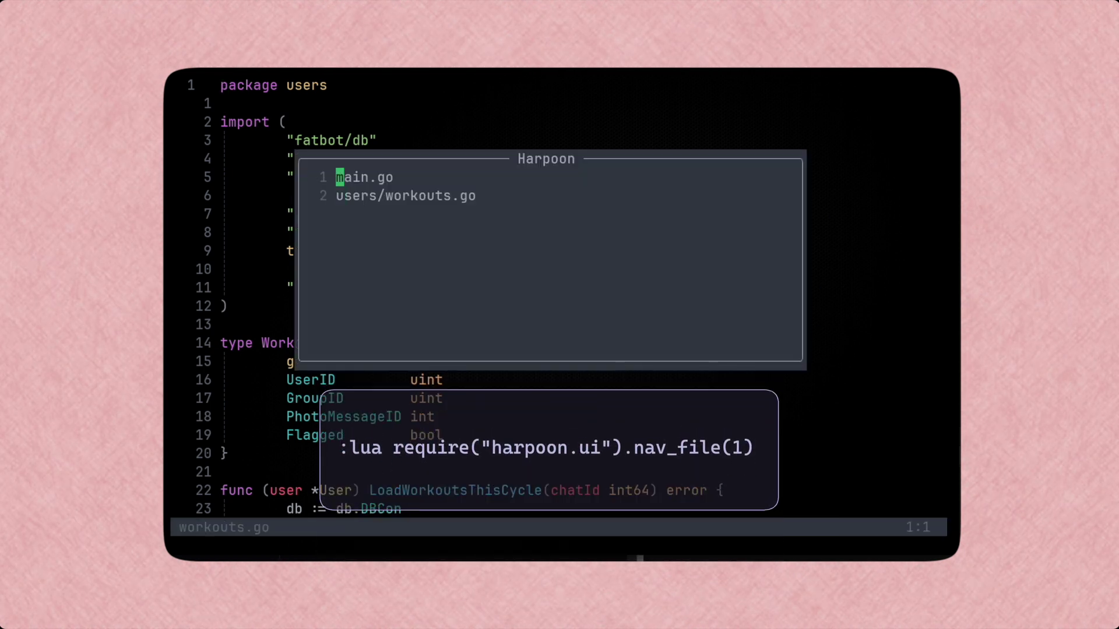
pyautogui.press('j')
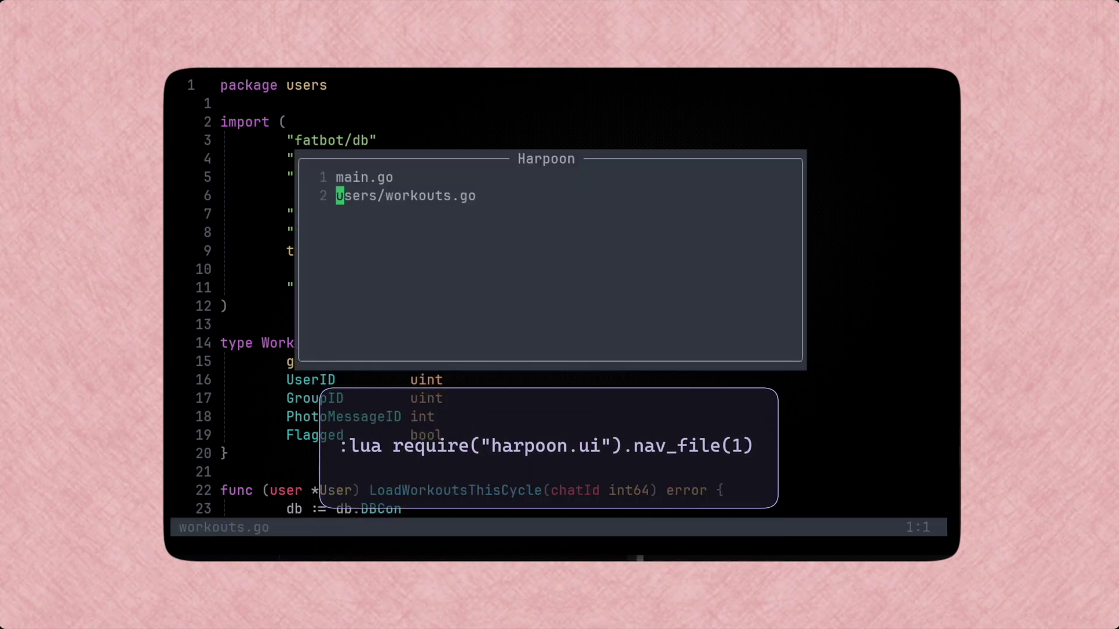
pyautogui.press('Return')
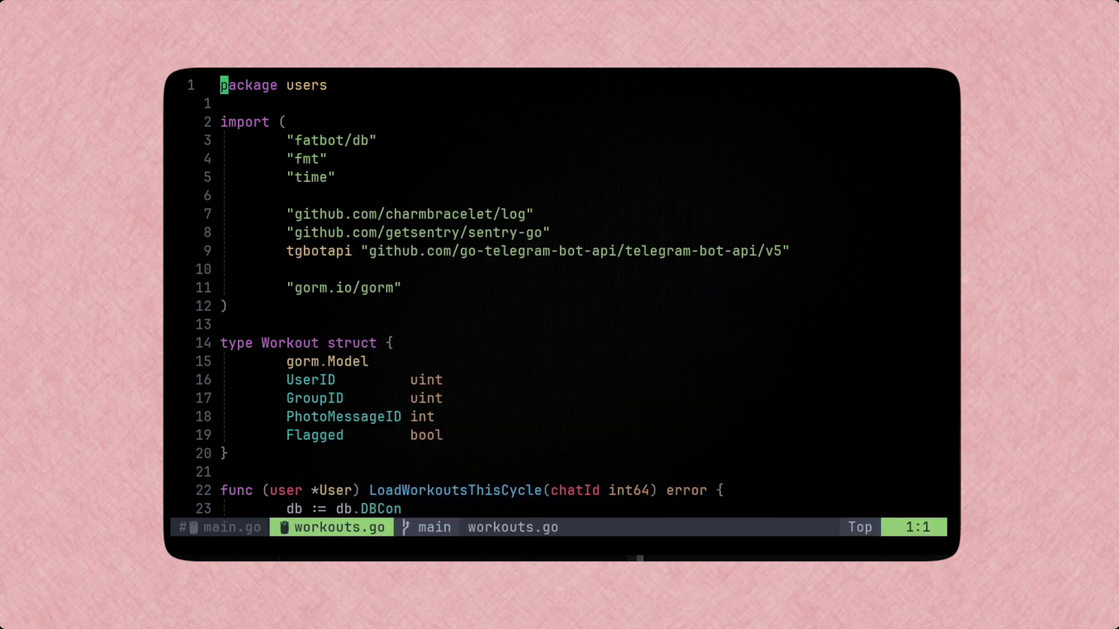
pyautogui.write('lua')
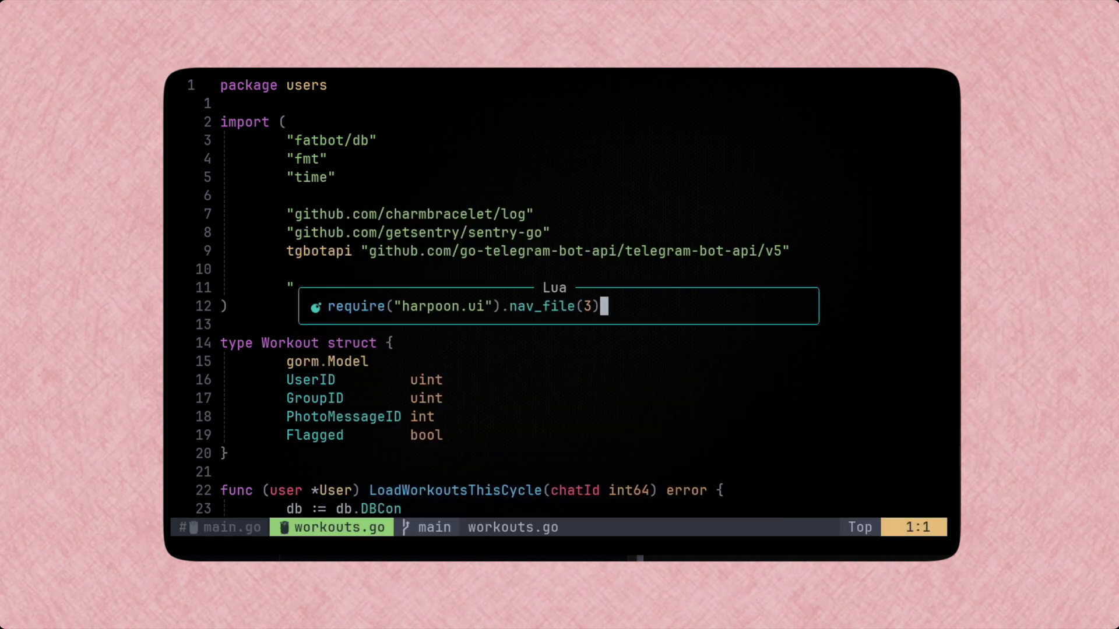
pyautogui.write('1')
pyautogui.press('Return')
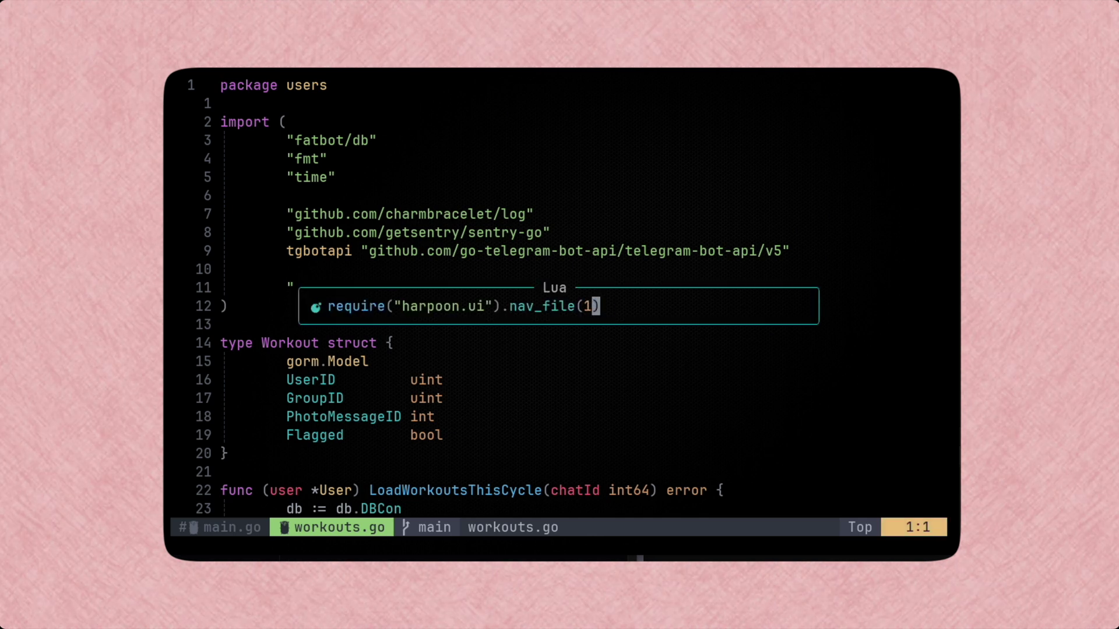
pyautogui.press('Return')
pyautogui.press(':')
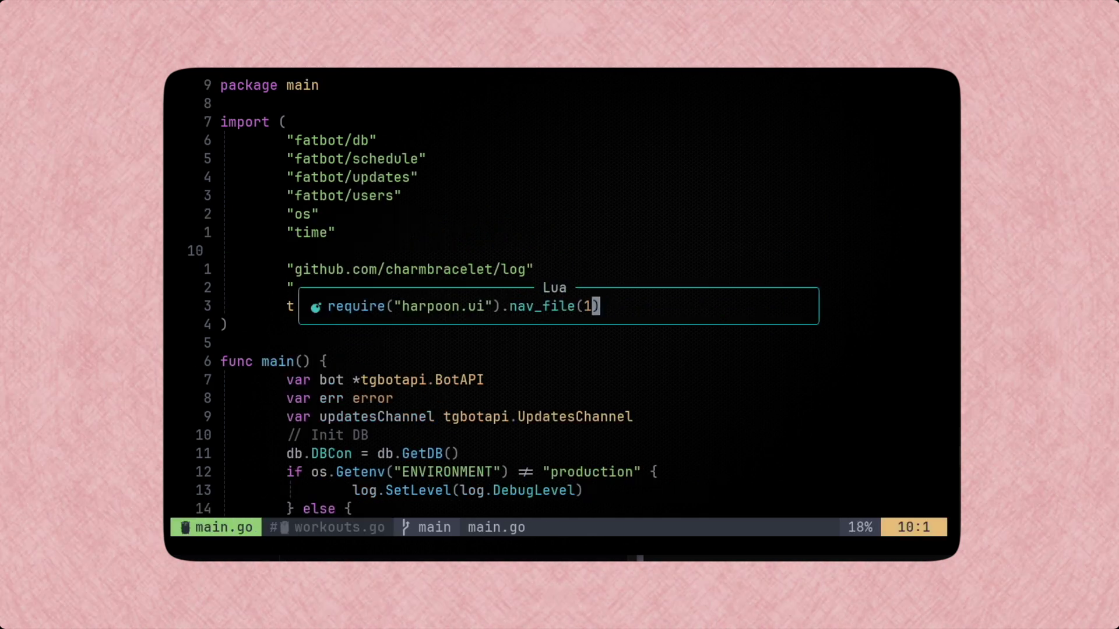
pyautogui.write('2')
pyautogui.press('Return')
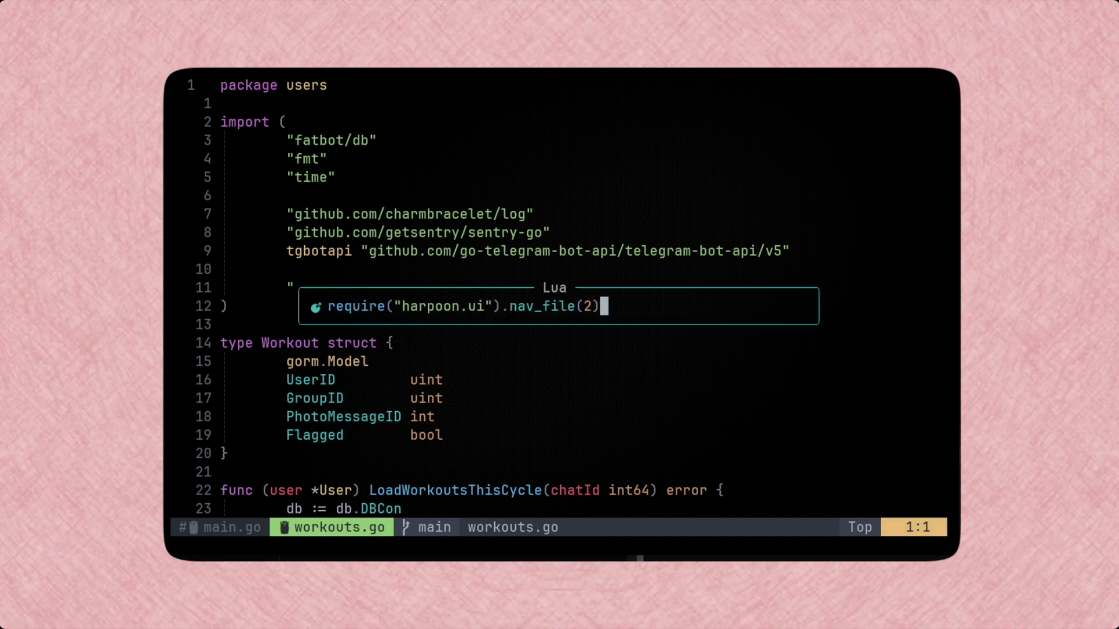
# Dismiss the pending command and bring up Telescope find_files with Ctrl-P.
pyautogui.press('Escape')
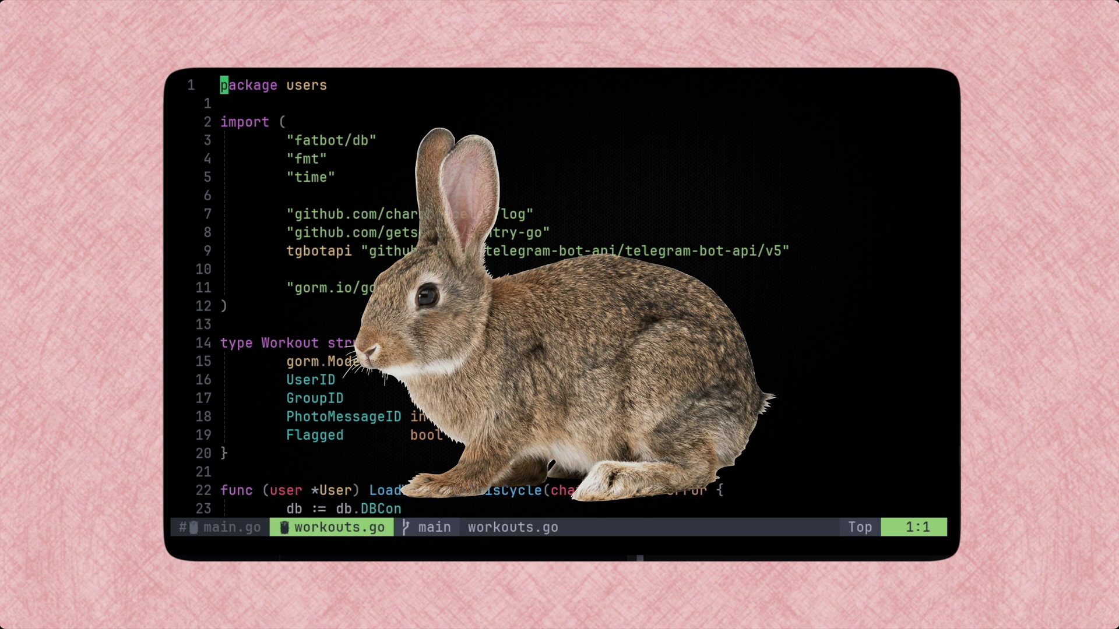
pyautogui.hotkey('ctrl', 'p')
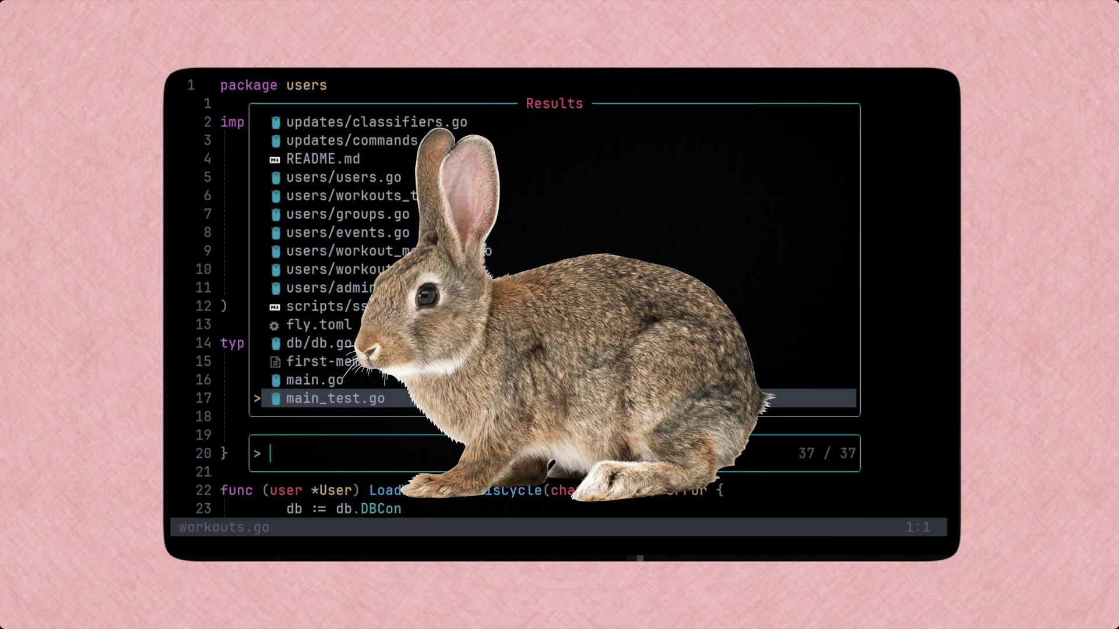